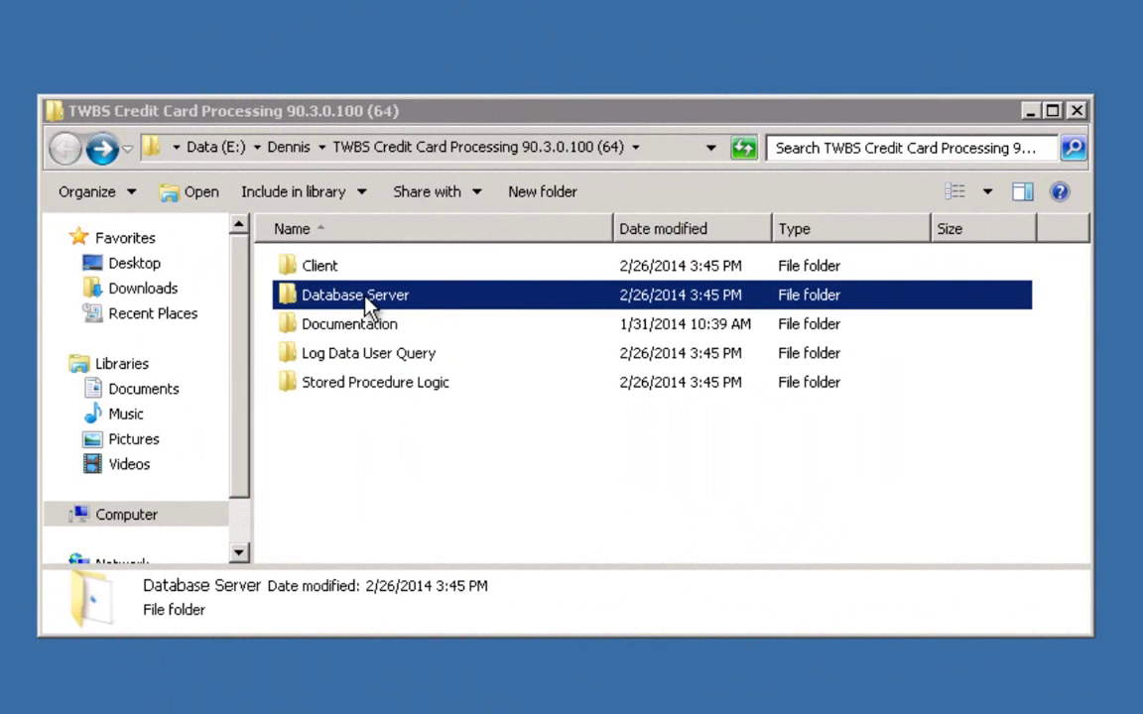
# Run the Database Server setup application as administrator and get past the welcome page.
pyautogui.doubleClick(365, 297)
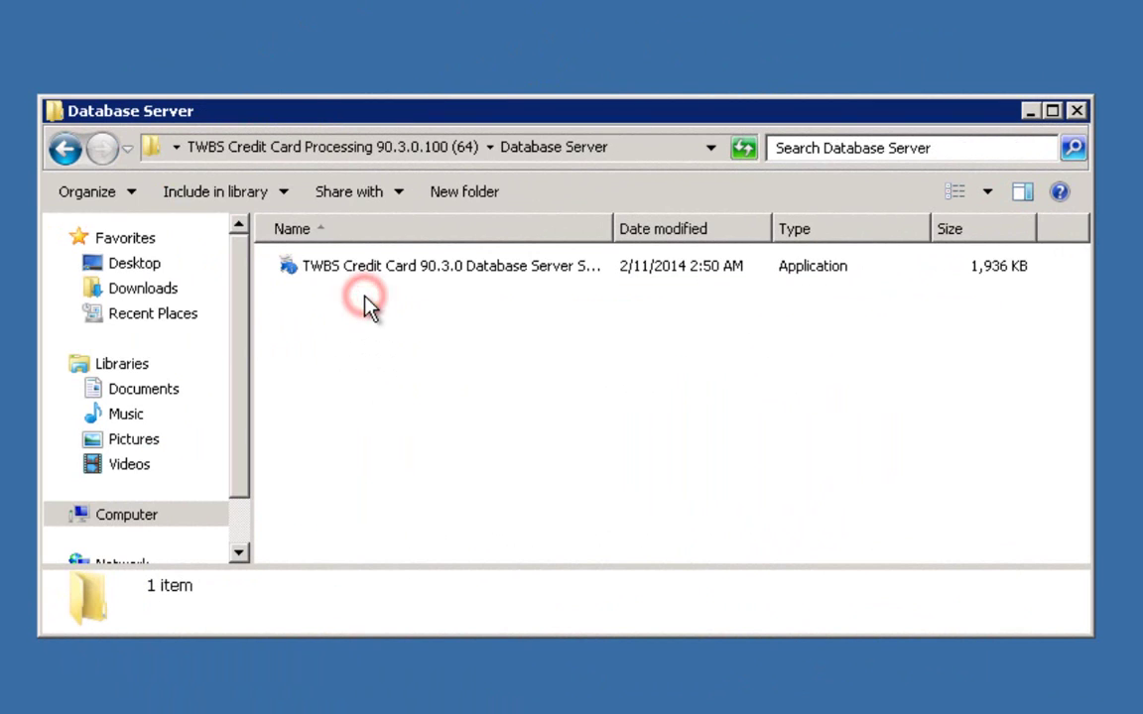
pyautogui.rightClick(371, 272)
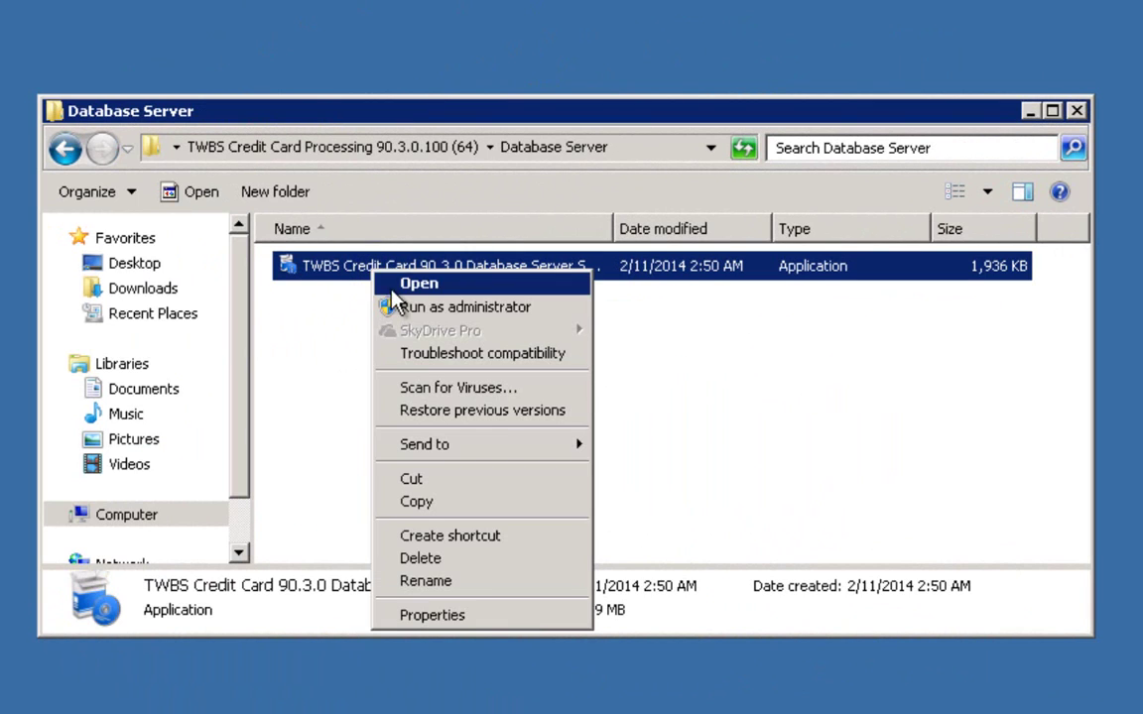
pyautogui.click(404, 309)
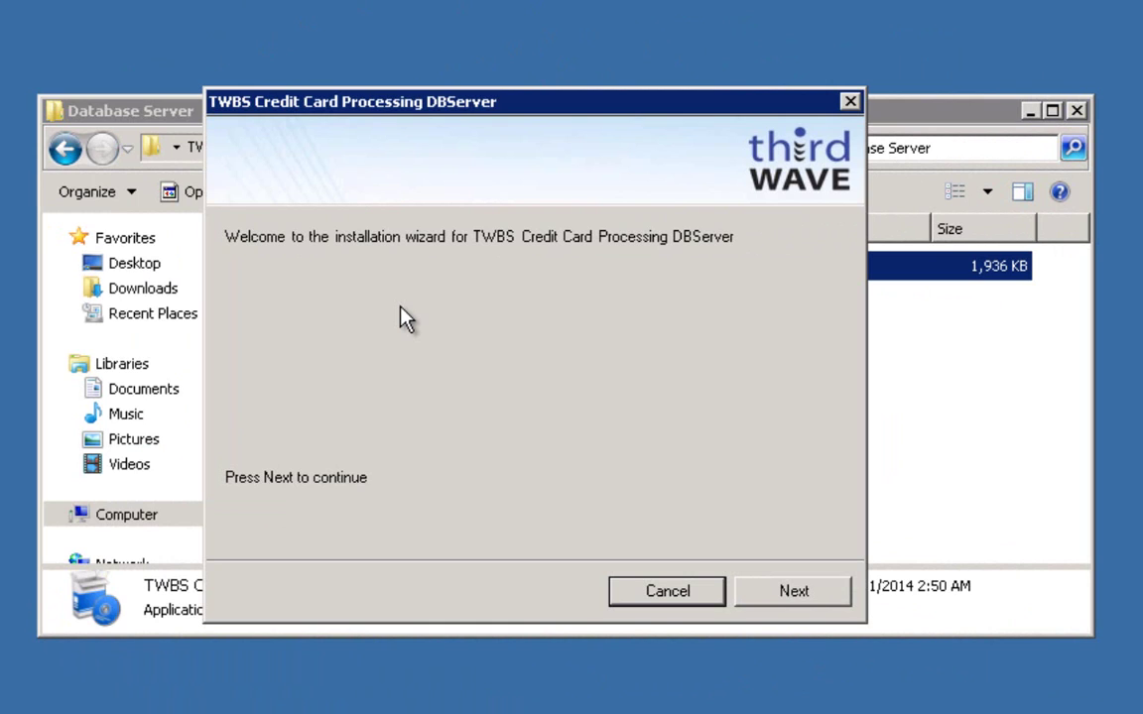
pyautogui.click(759, 596)
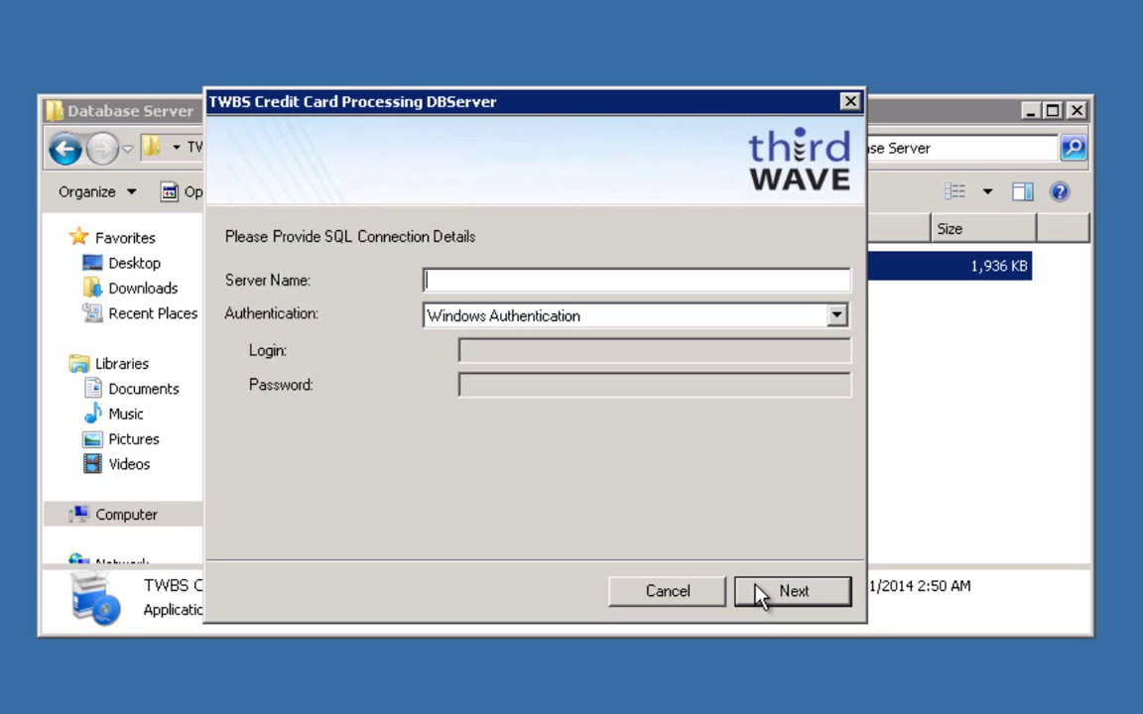
# Install to server SAPDEV90TEST via SQL Server Authentication as sa, launching the DBServer afterwards.
pyautogui.write('SAPDEV90TEST')
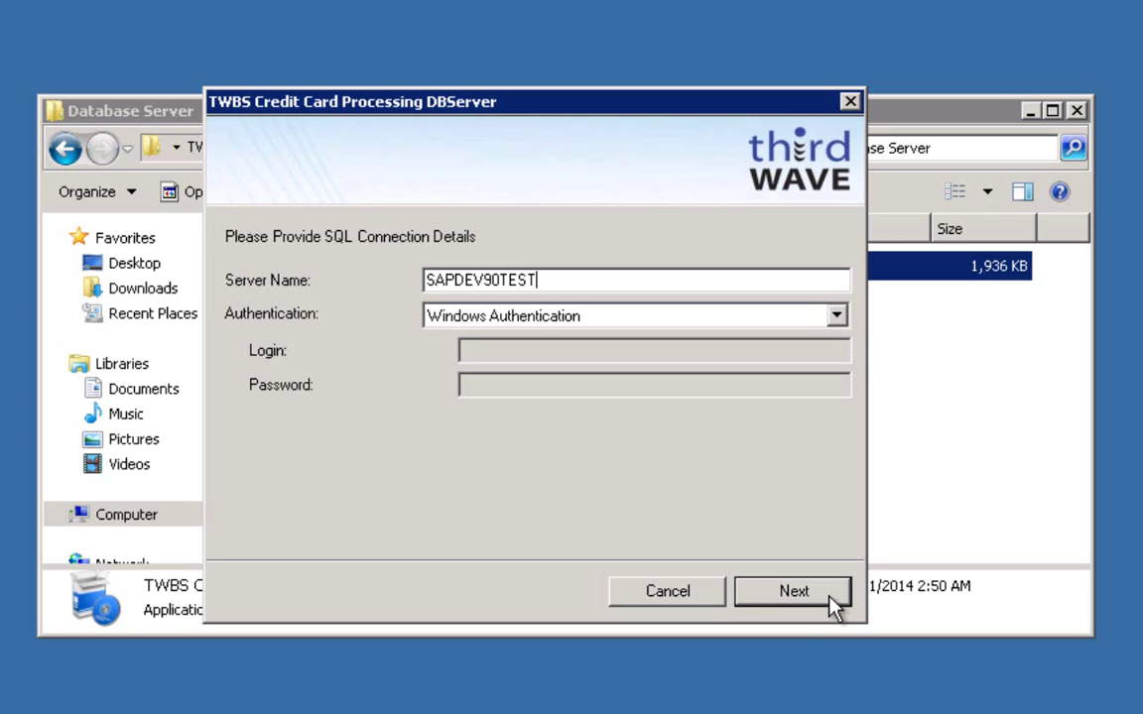
pyautogui.click(836, 315)
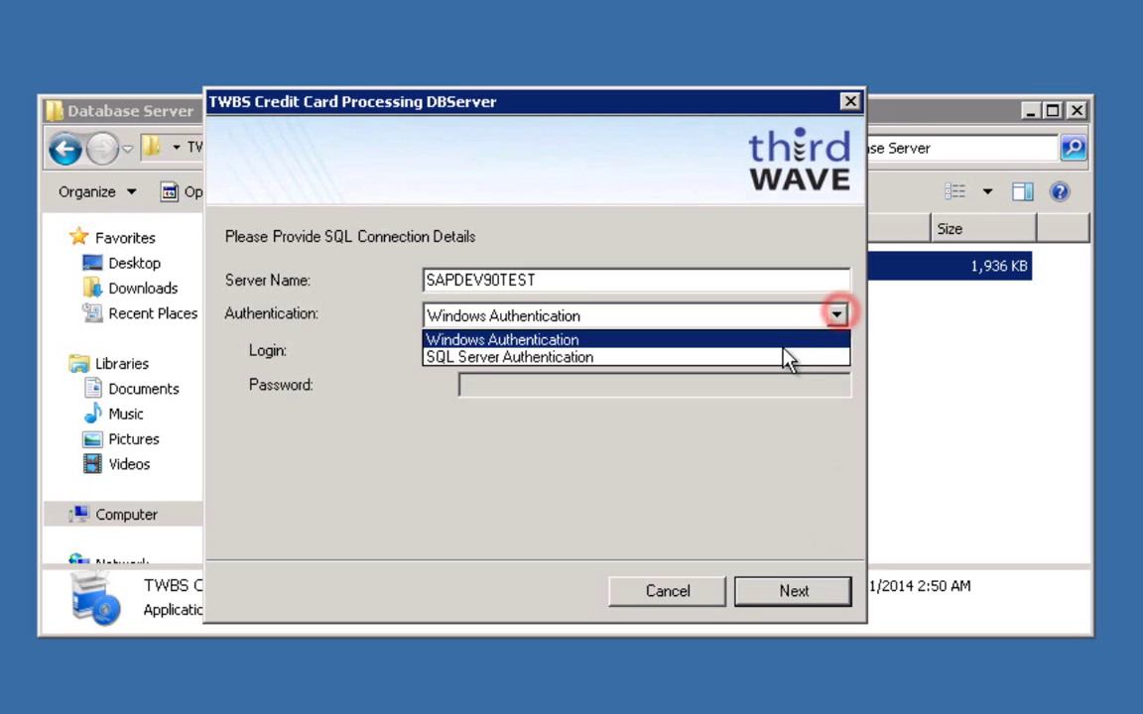
pyautogui.click(776, 356)
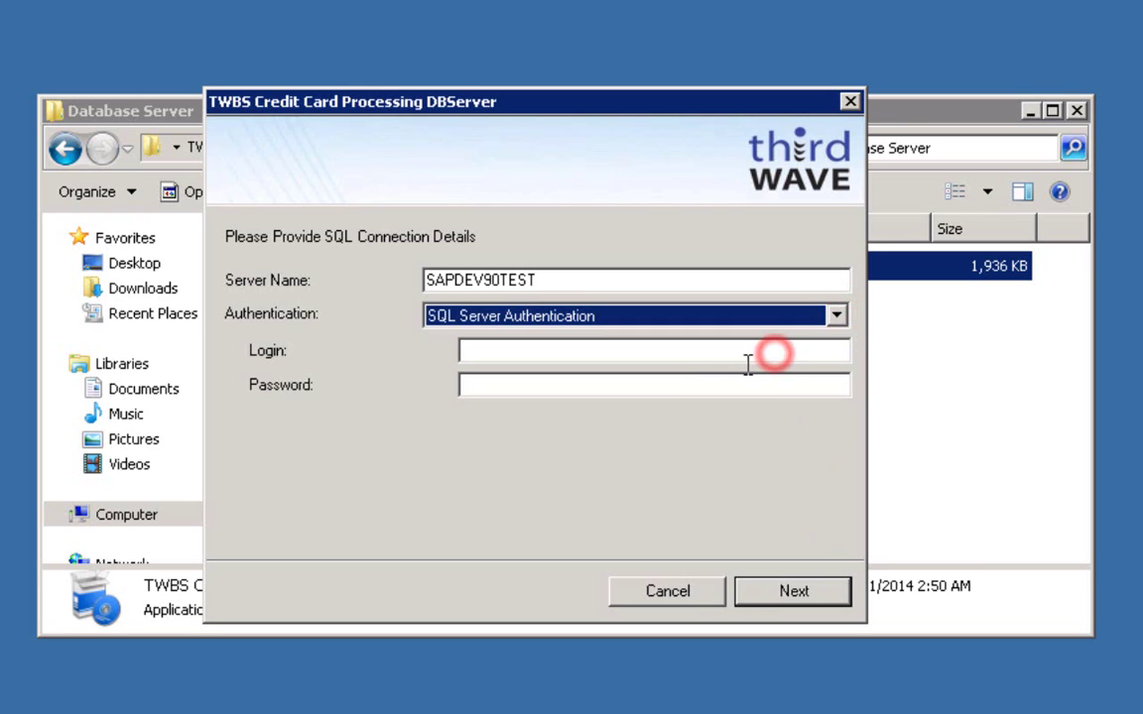
pyautogui.click(697, 350)
pyautogui.write('sa')
pyautogui.click(669, 388)
pyautogui.write('*****')
pyautogui.click(767, 593)
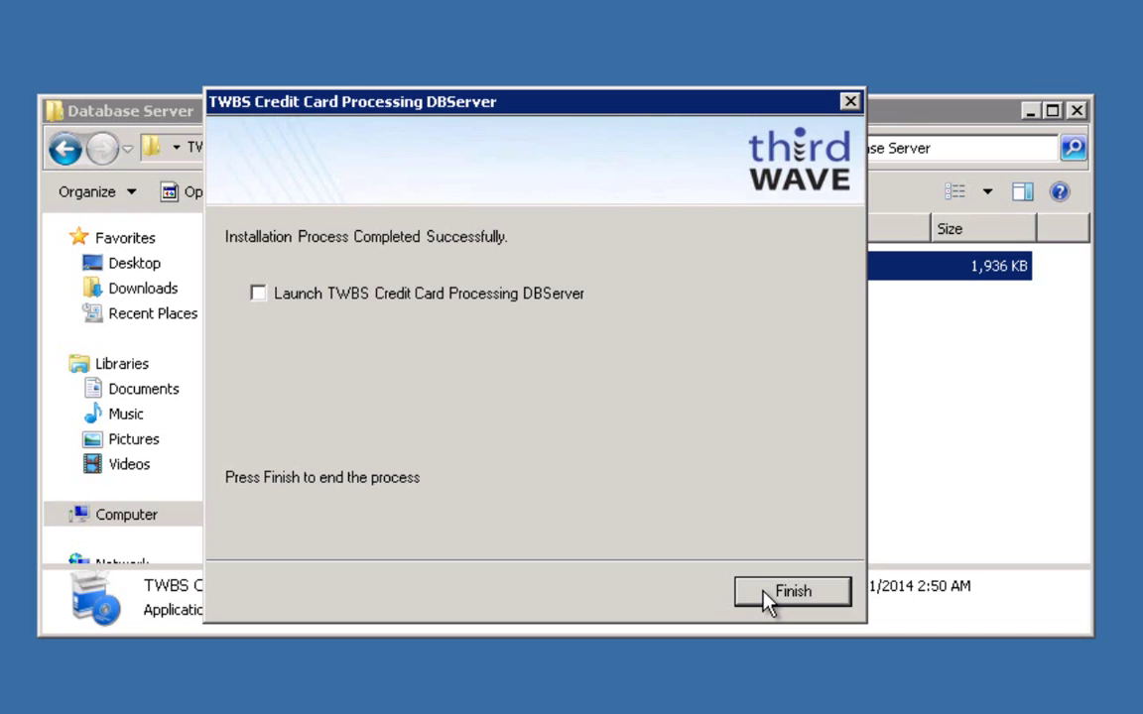
pyautogui.click(258, 292)
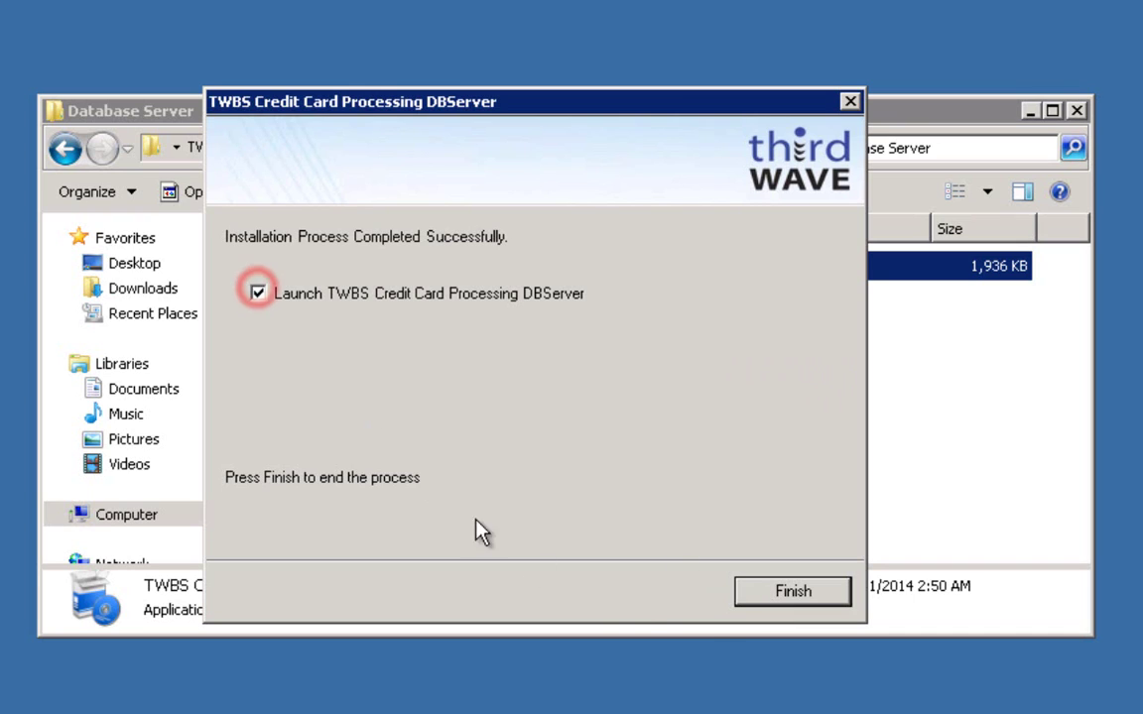
# Set server properties to SQL 2008, server SAPDEV90TEST and database CC_Demo_Install.
pyautogui.click(769, 593)
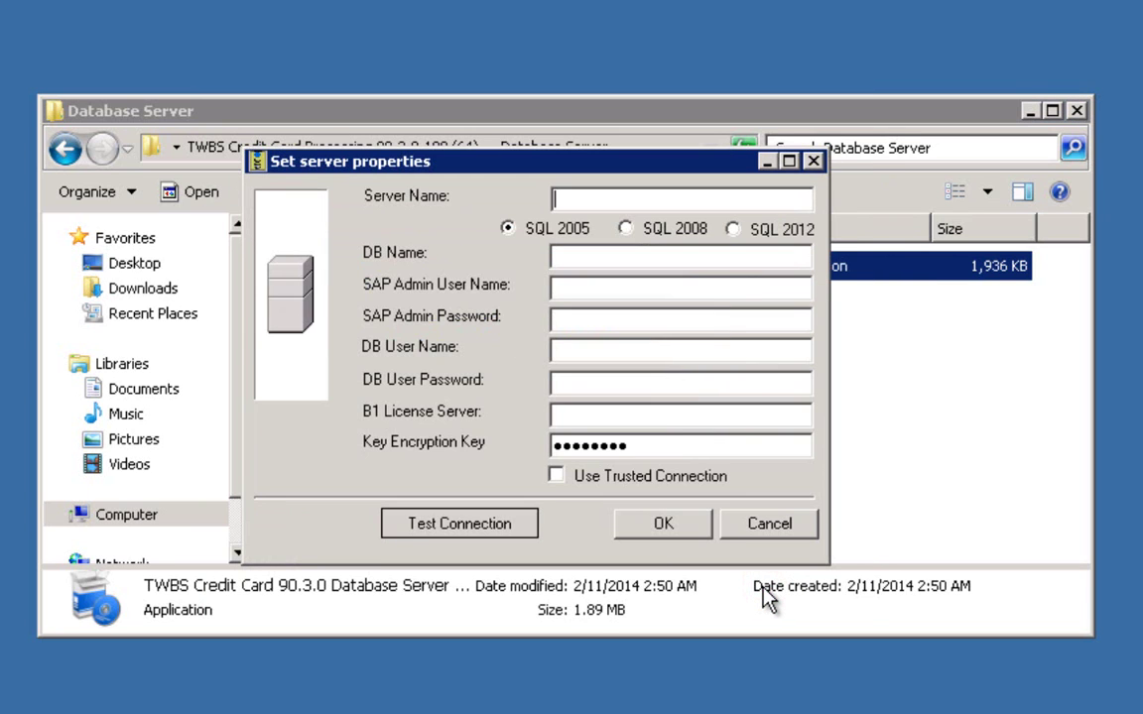
pyautogui.click(633, 191)
pyautogui.click(623, 228)
pyautogui.click(623, 198)
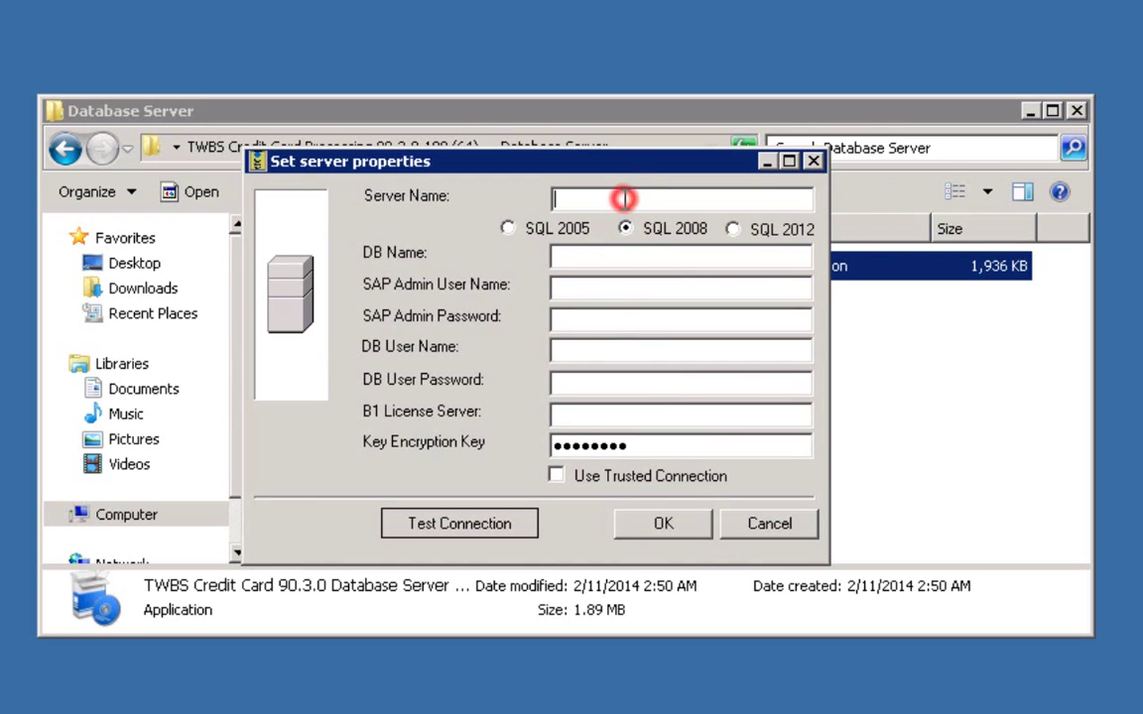
pyautogui.write('SAPDEV90TEST')
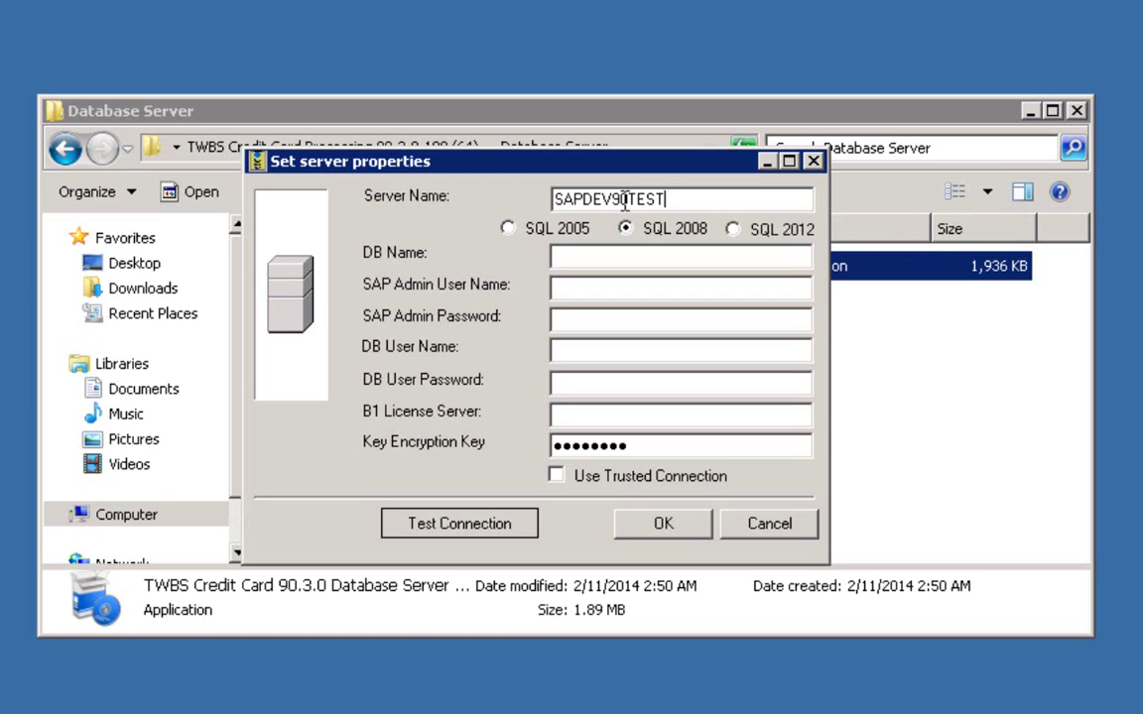
pyautogui.click(642, 252)
pyautogui.write('CC_Demo_Install')
# Enter the SAP admin user manager and database user sa, each with its password.
pyautogui.press('Tab')
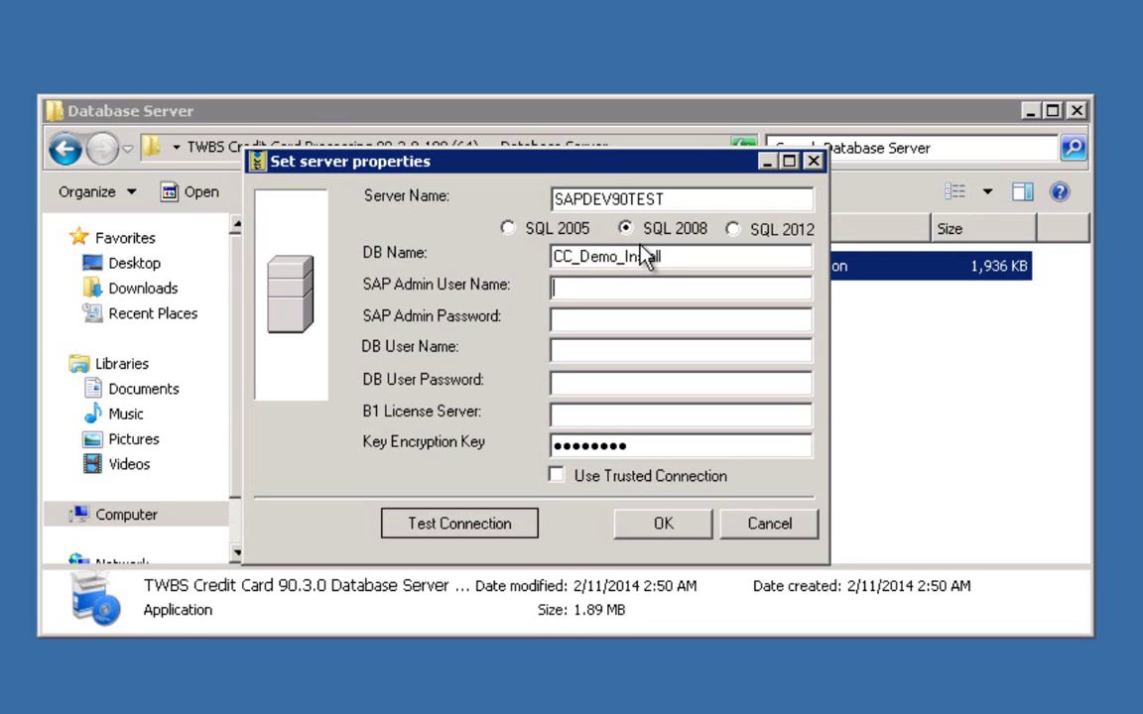
pyautogui.write('manager')
pyautogui.press('Tab')
pyautogui.write('******')
pyautogui.press('Tab')
pyautogui.write('sa')
pyautogui.press('Tab')
pyautogui.write('*****')
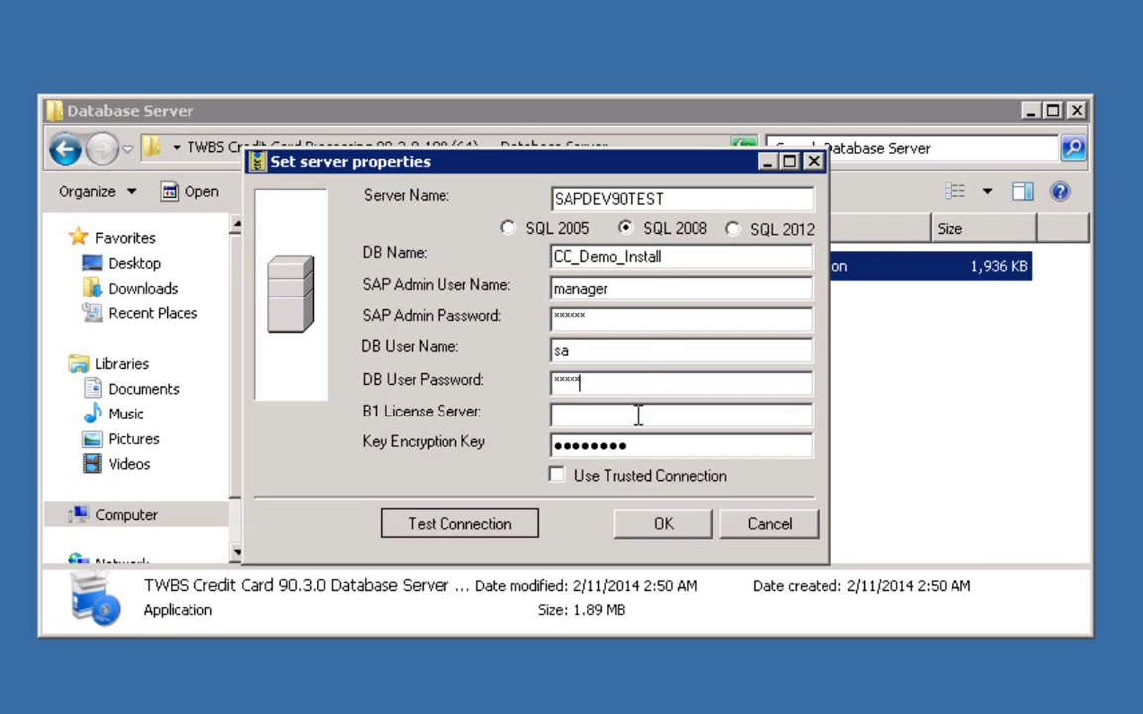
# Test the database connection successfully and save the server properties.
pyautogui.click(642, 448)
pyautogui.click(494, 525)
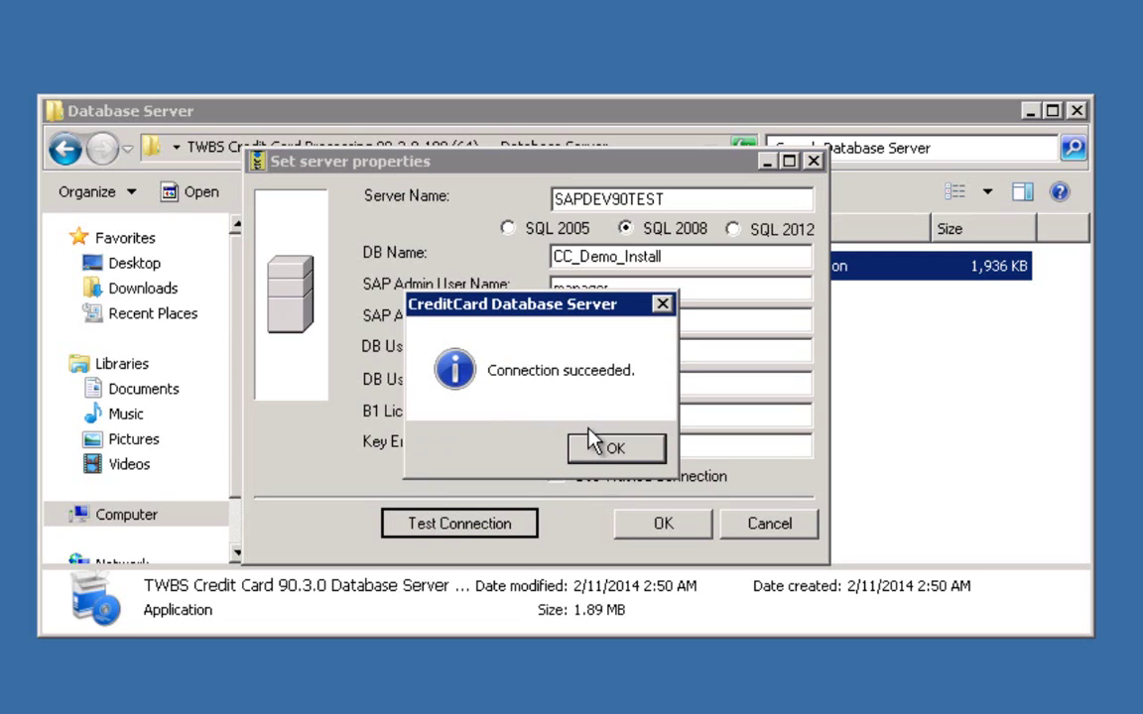
pyautogui.click(594, 452)
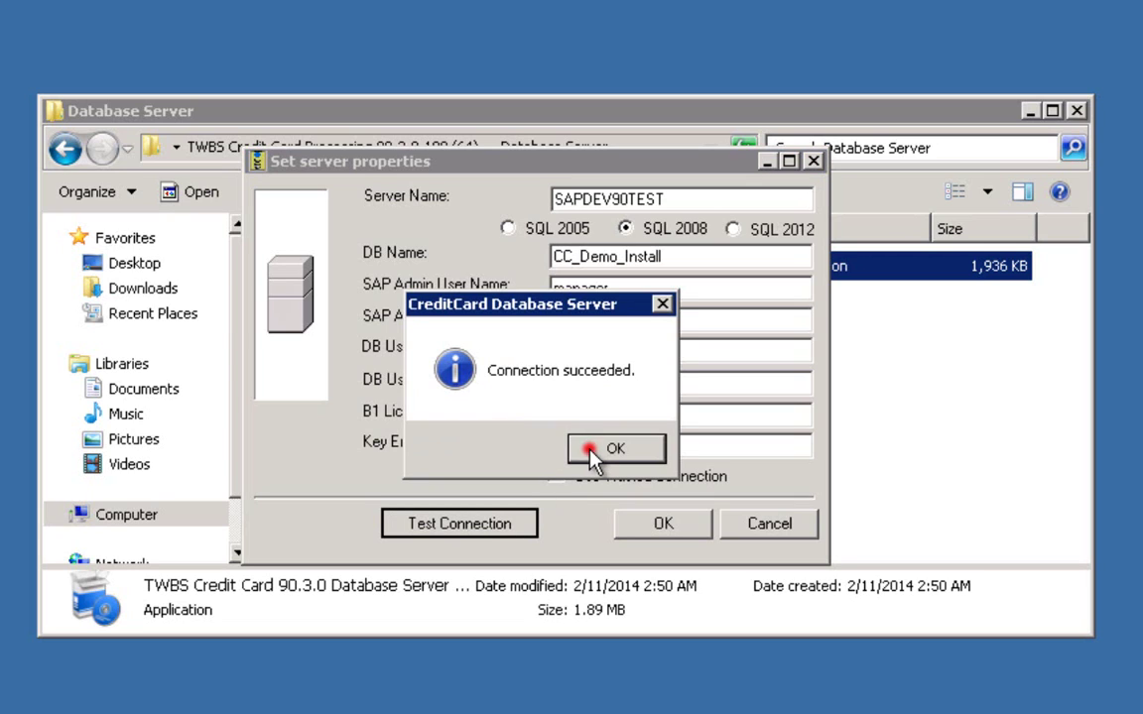
pyautogui.click(647, 522)
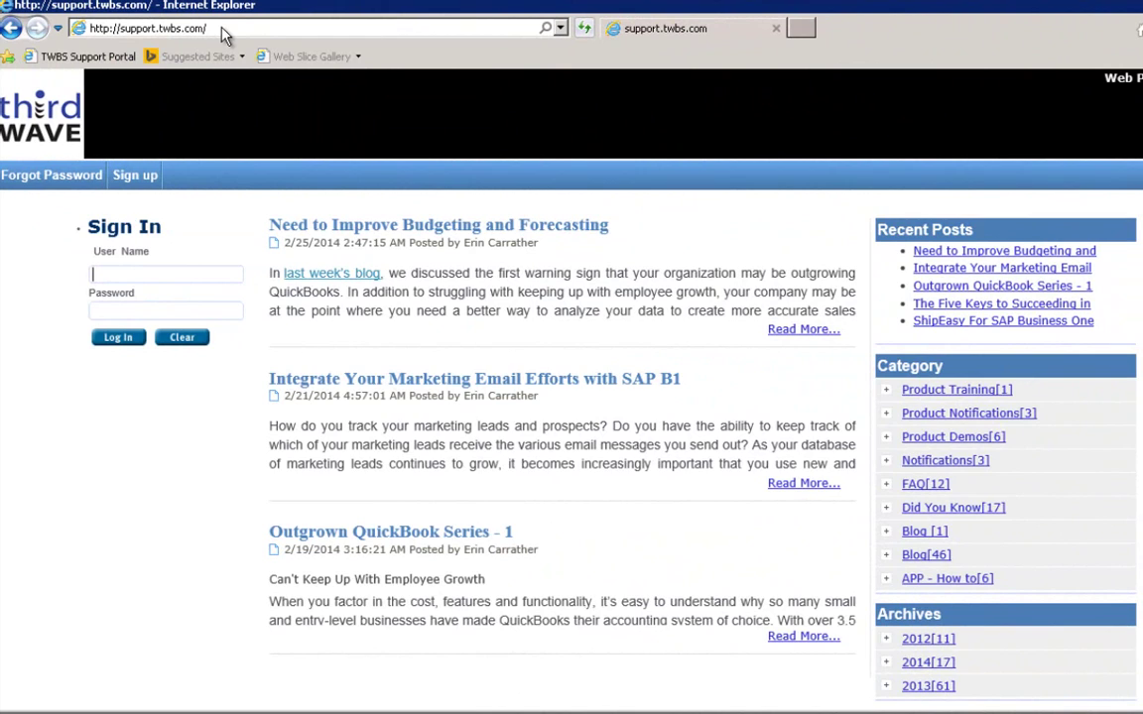
# Sign in to the TWBS support portal and generate the CC licence for SAPDEV90TEST.
pyautogui.click(154, 278)
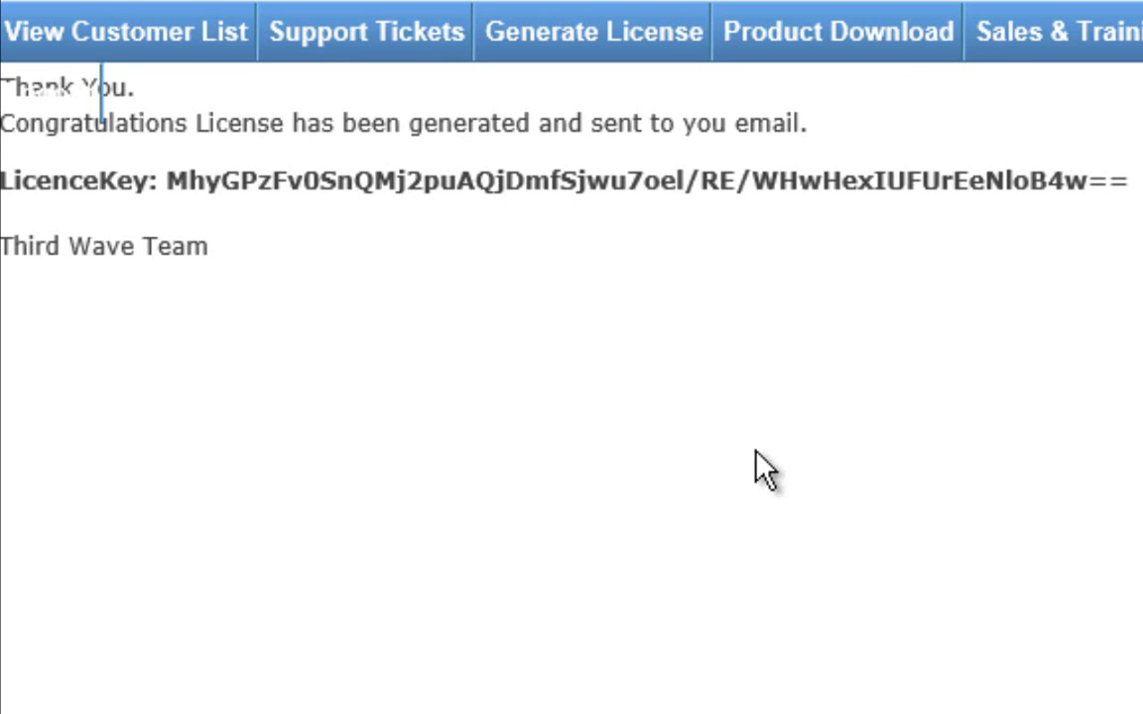
pyautogui.click(172, 171)
# Copy the generated licence key and paste it into the Service Manager's licence key entry.
pyautogui.moveTo(205, 178); pyautogui.dragTo(1026, 195)
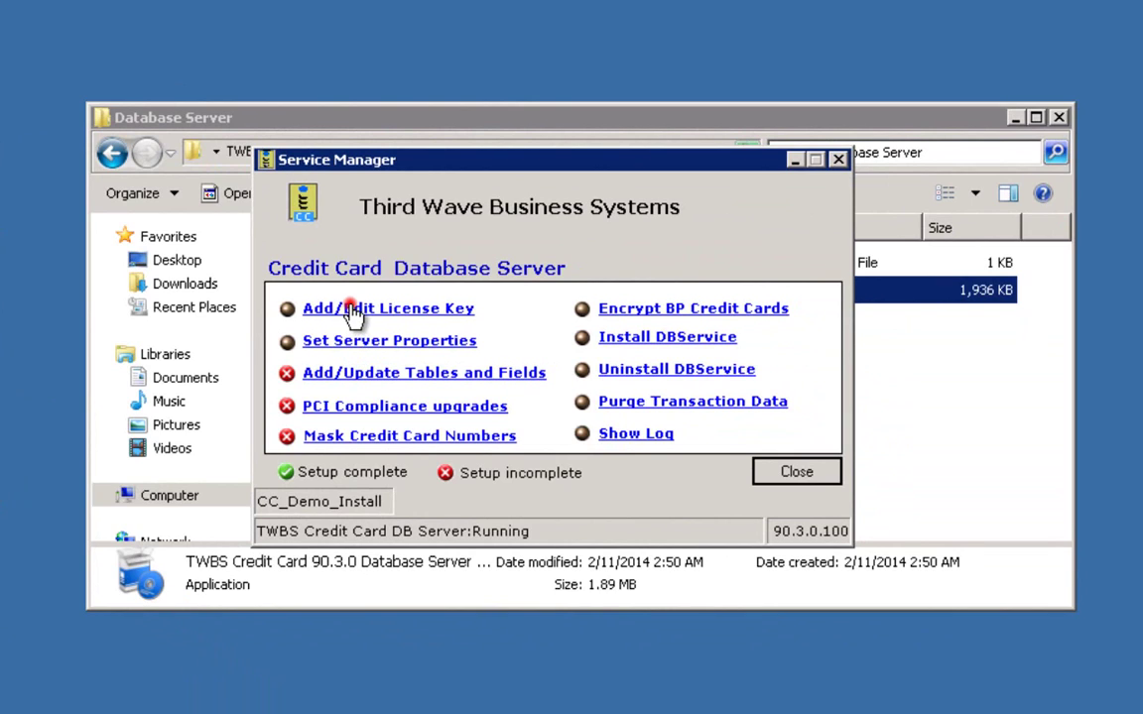
pyautogui.click(355, 312)
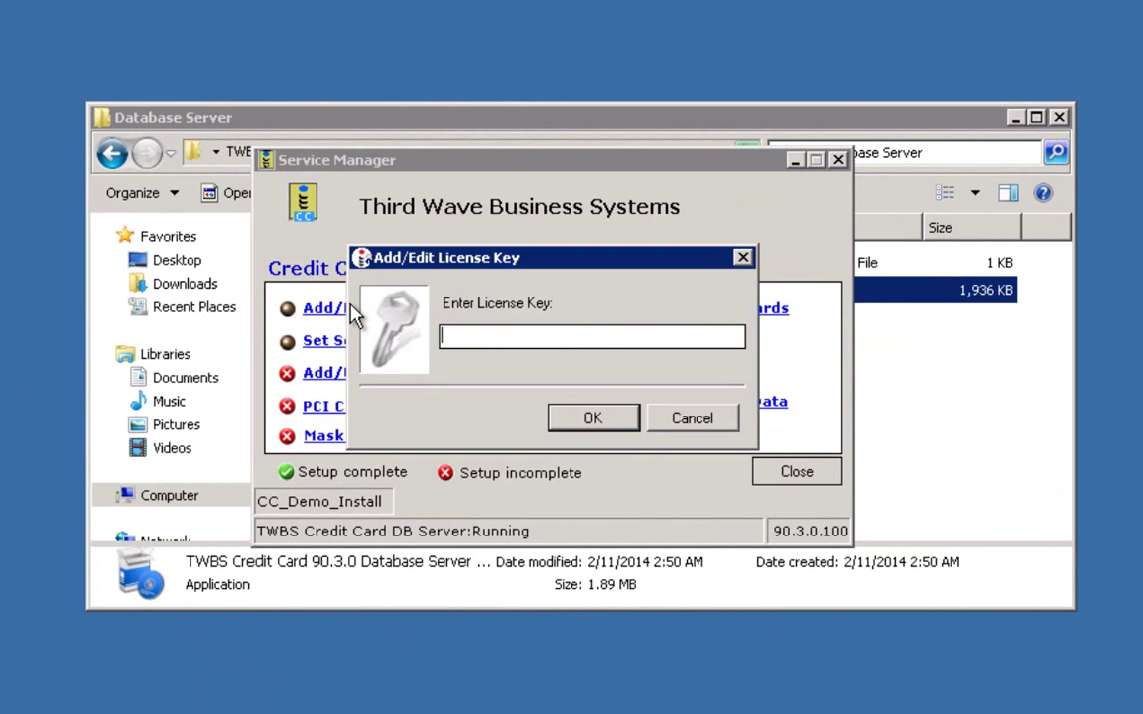
pyautogui.click(466, 336)
pyautogui.rightClick(466, 335)
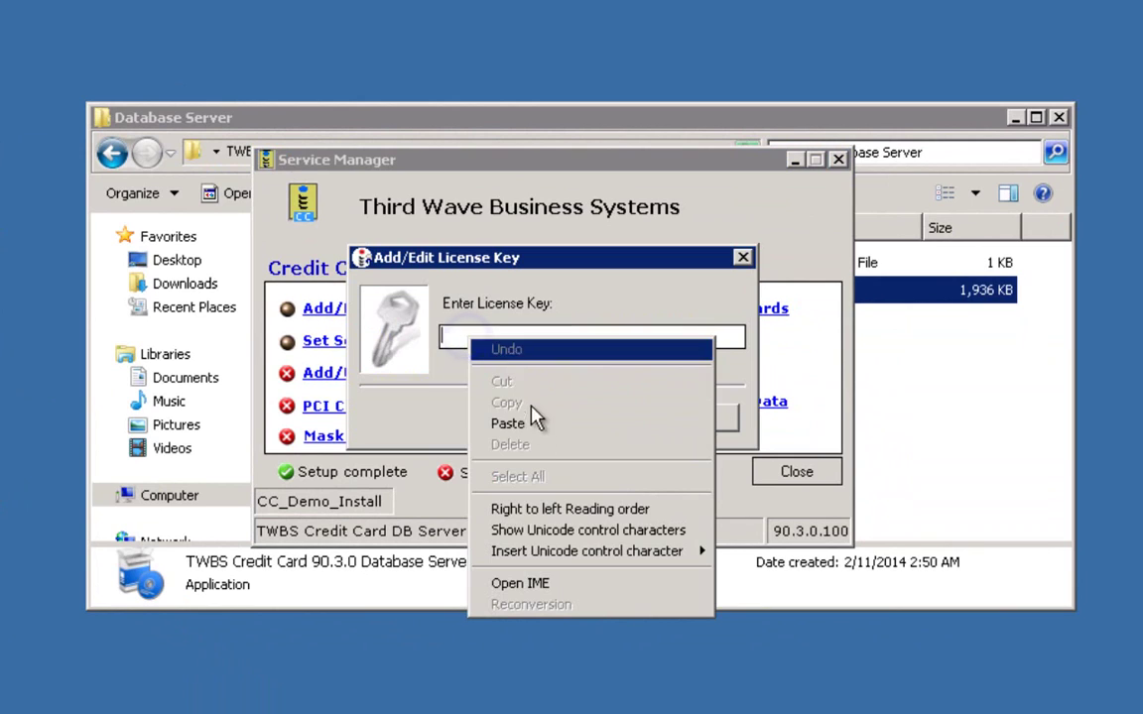
pyautogui.click(525, 424)
pyautogui.click(590, 419)
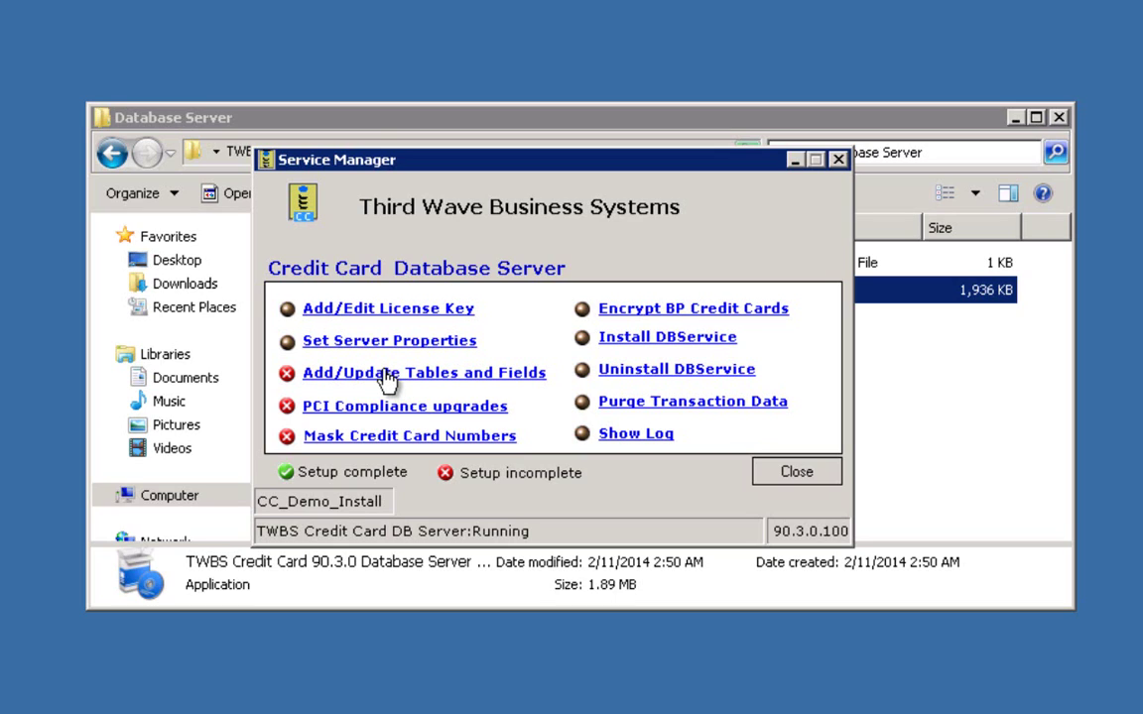
# Run Add/Update Tables and Fields and accept the PCI compliance upgrades.
pyautogui.click(349, 378)
pyautogui.click(343, 410)
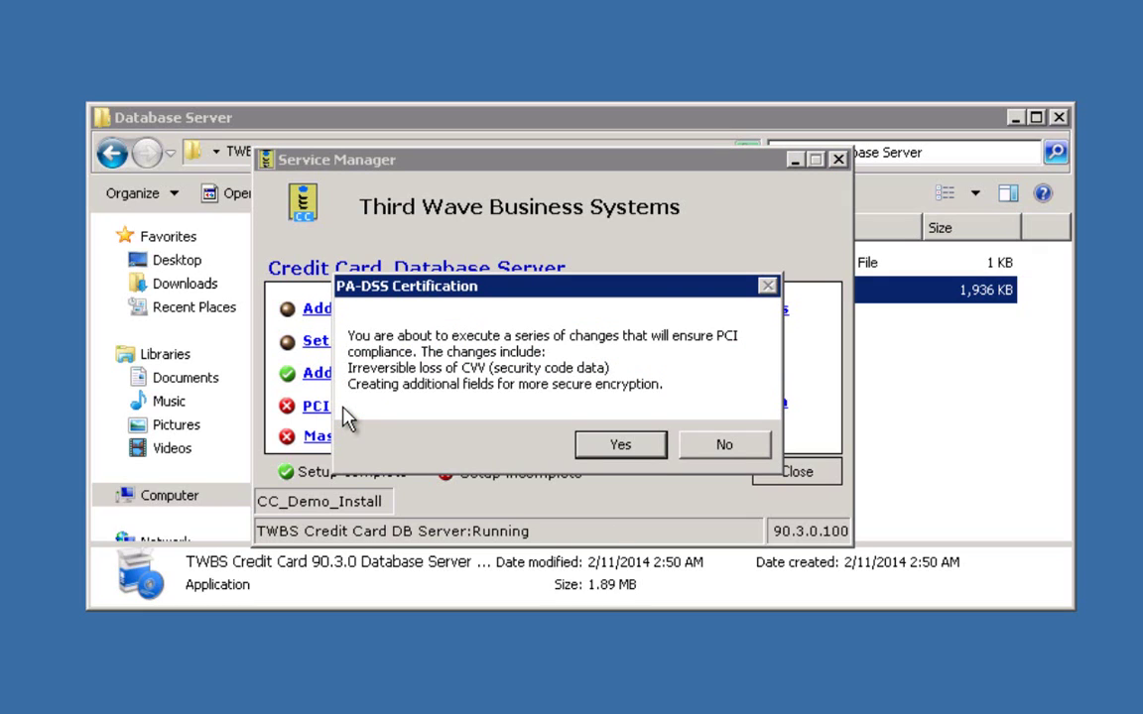
pyautogui.click(600, 448)
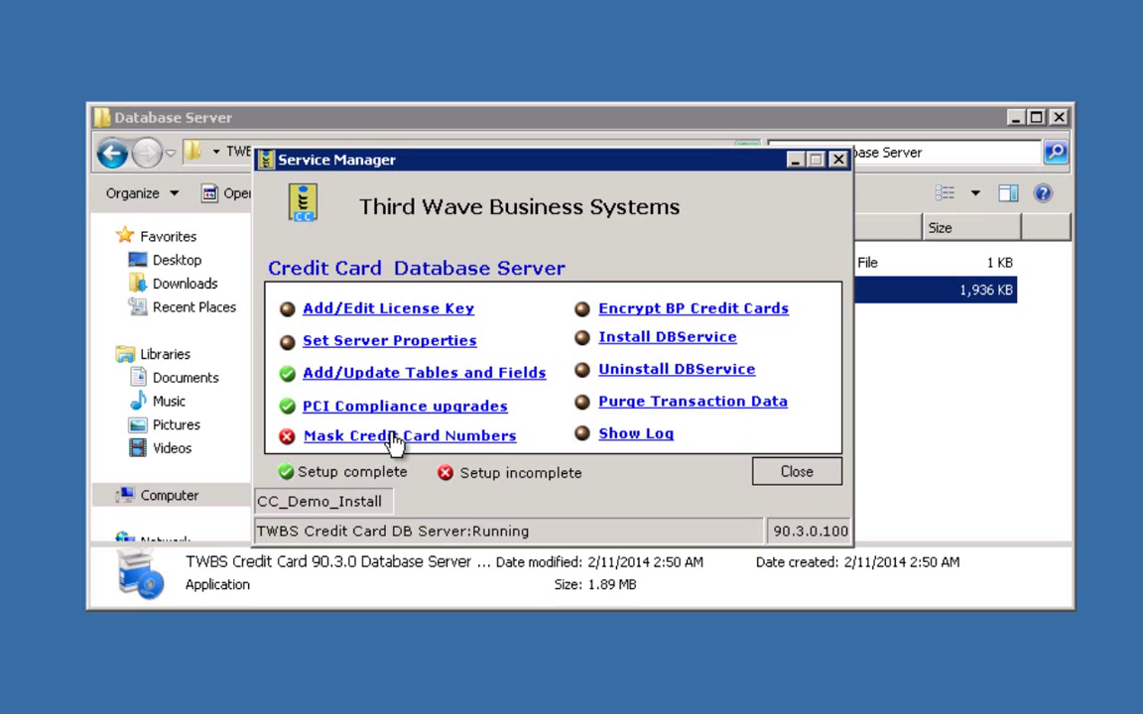
pyautogui.click(656, 402)
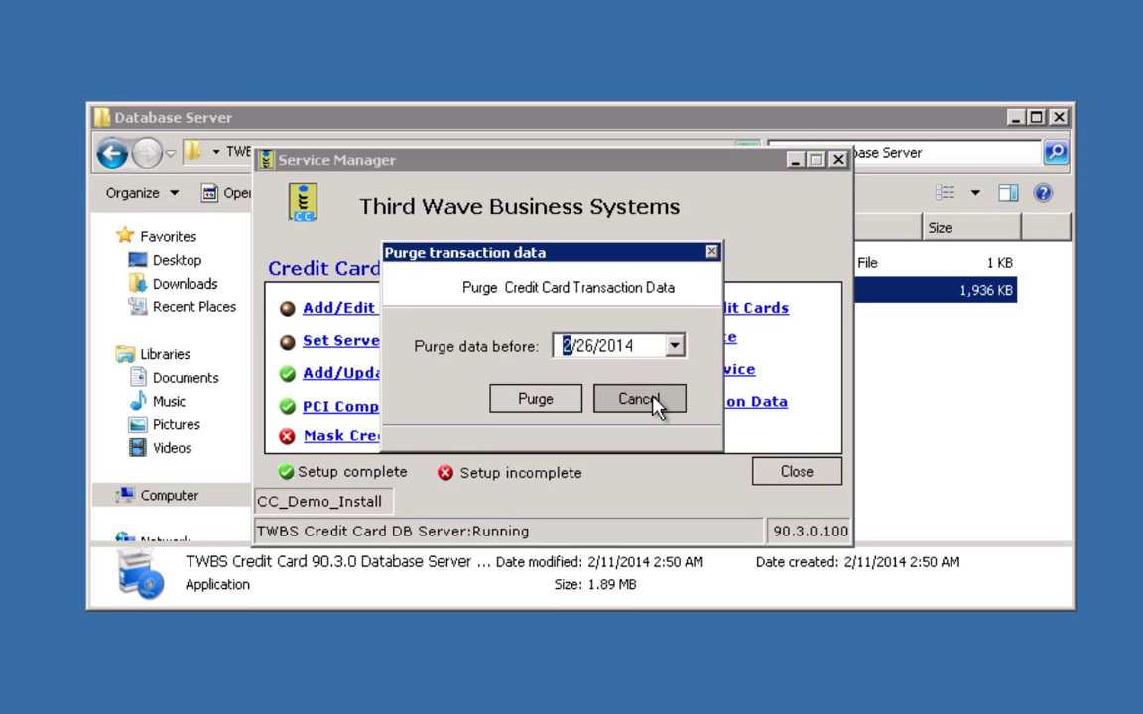
# Purge credit card transaction data dated before 10/1/2013.
pyautogui.click(673, 346)
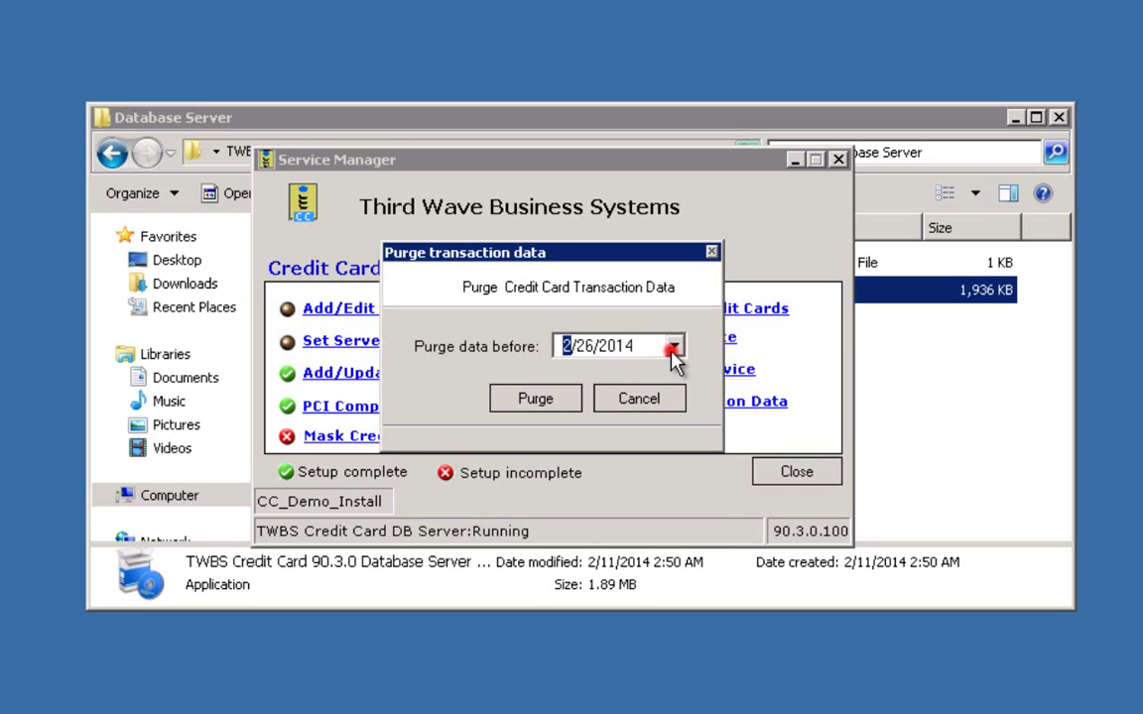
pyautogui.click(575, 382)
pyautogui.click(575, 382)
pyautogui.click(578, 383)
pyautogui.click(578, 383)
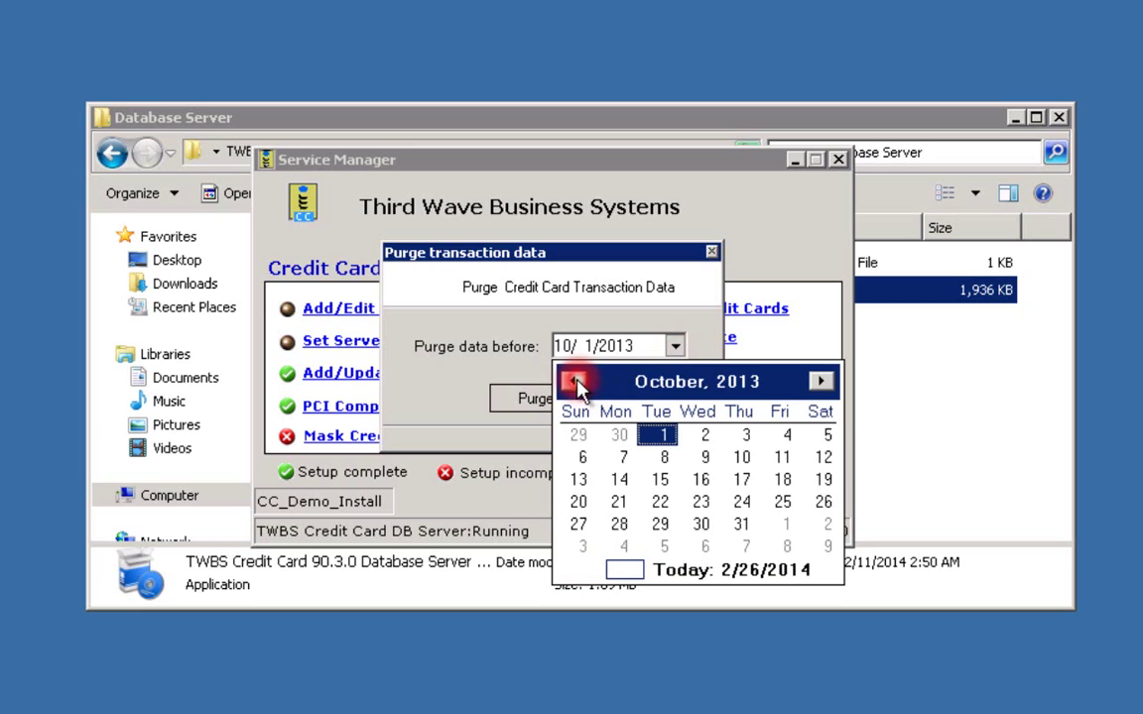
pyautogui.click(659, 437)
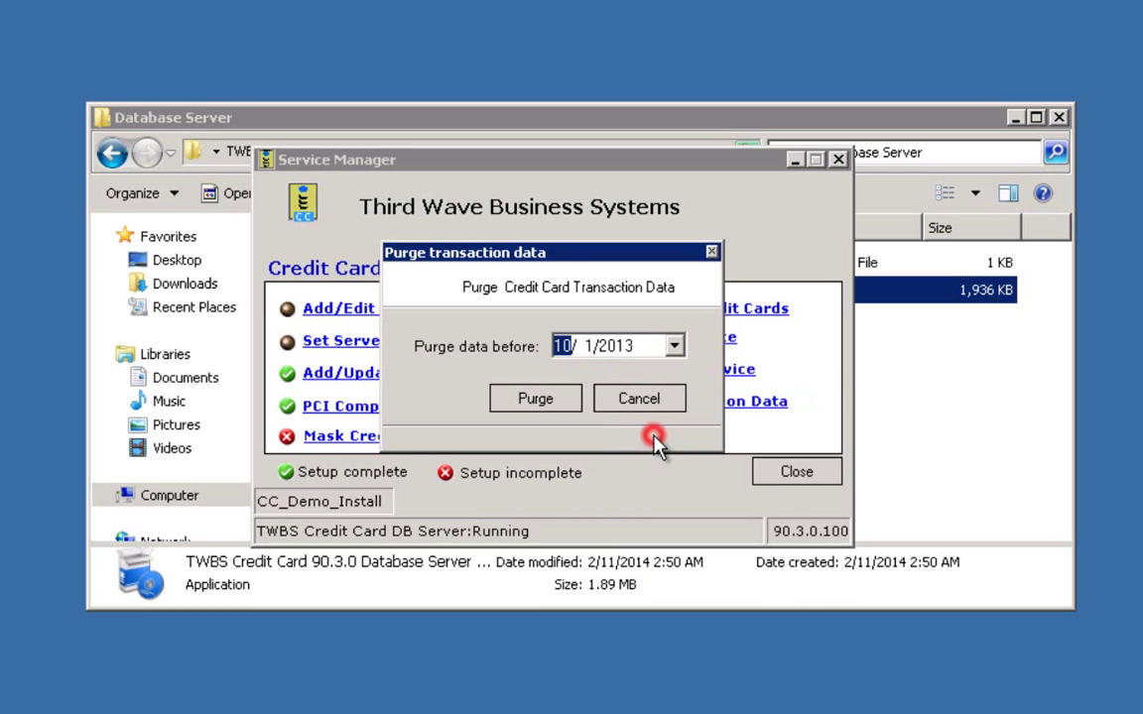
pyautogui.click(540, 397)
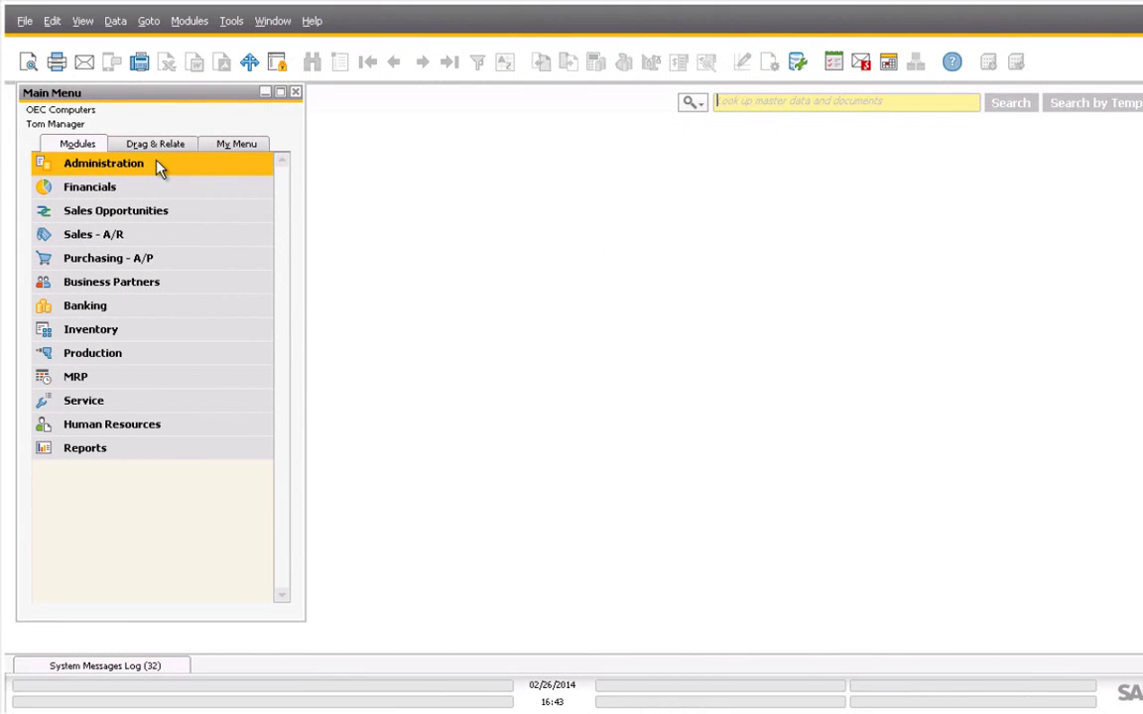
# Open Add-On Administration under Administration > Add-Ons in the Main Menu.
pyautogui.click(158, 168)
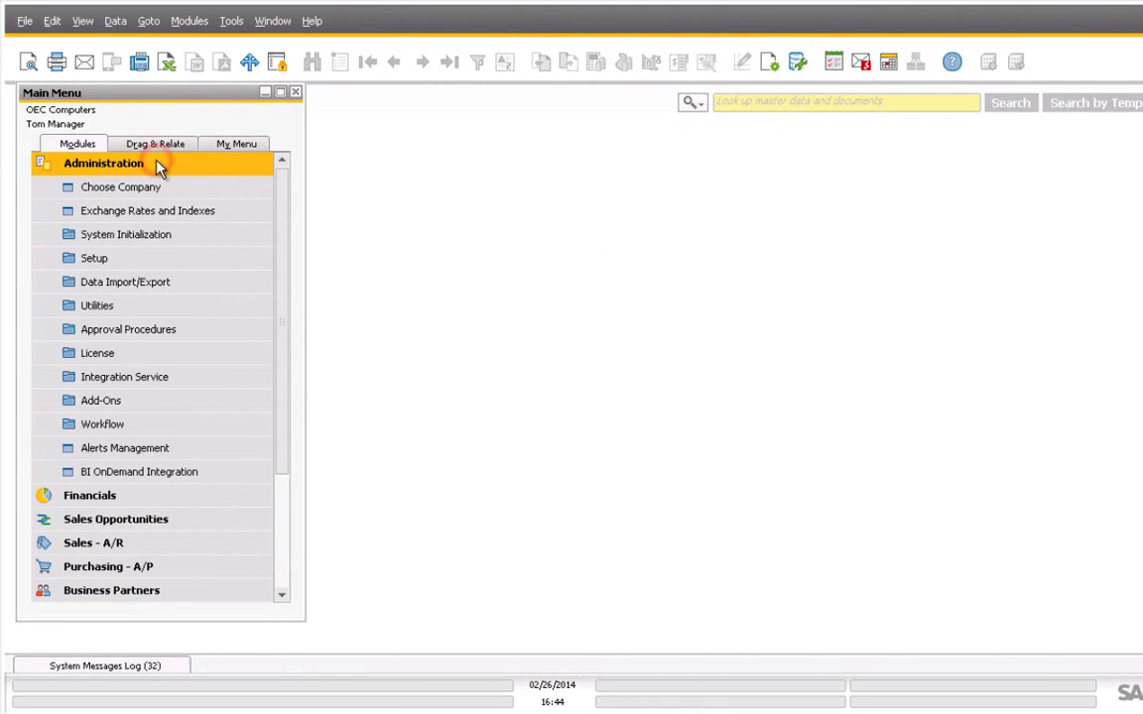
pyautogui.click(160, 401)
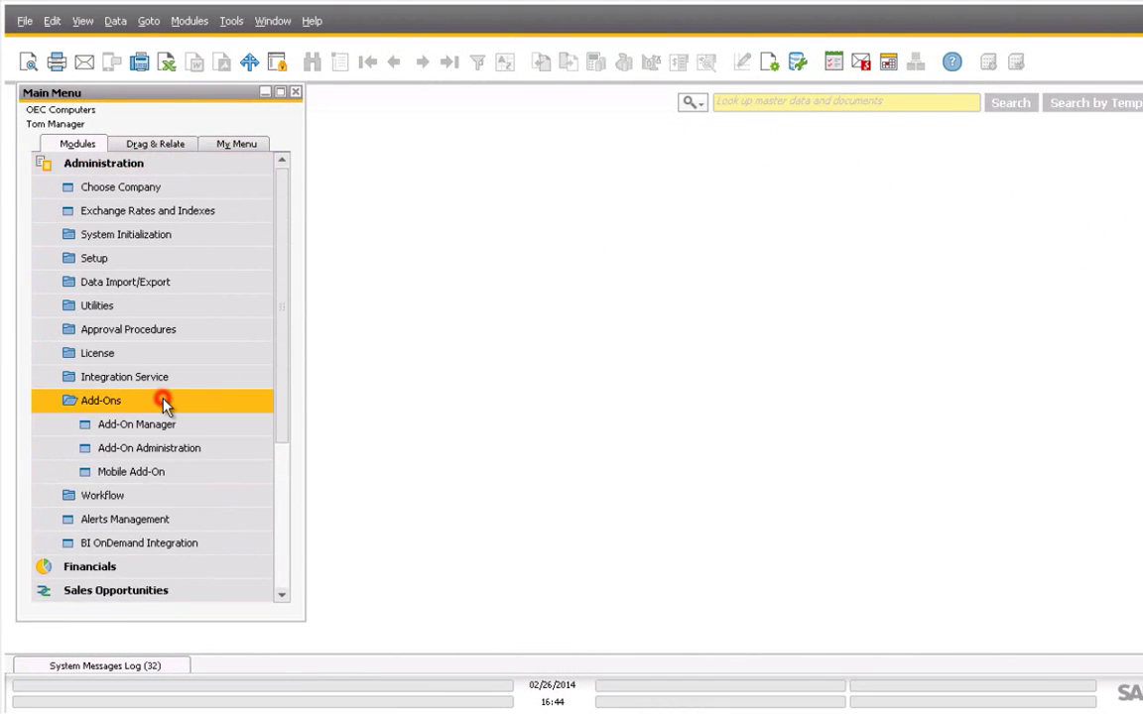
pyautogui.click(184, 447)
# Register the Client folder's .ard add-on file with Install as Part of Registration ticked.
pyautogui.click(411, 498)
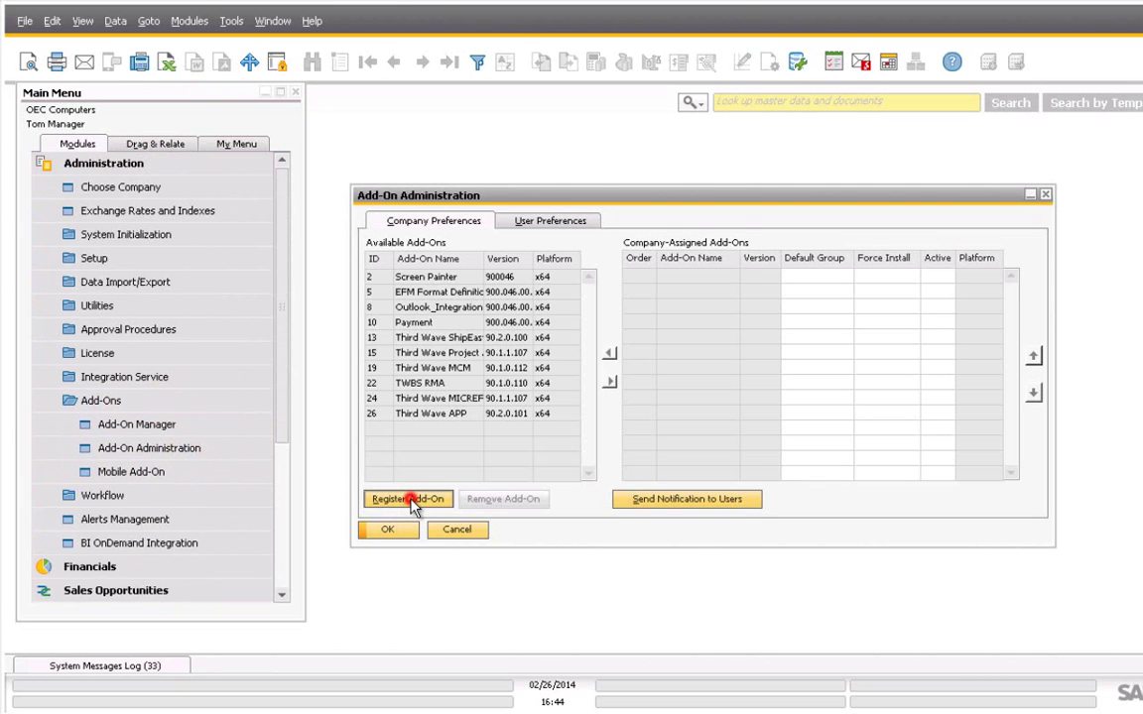
pyautogui.click(730, 255)
pyautogui.doubleClick(435, 259)
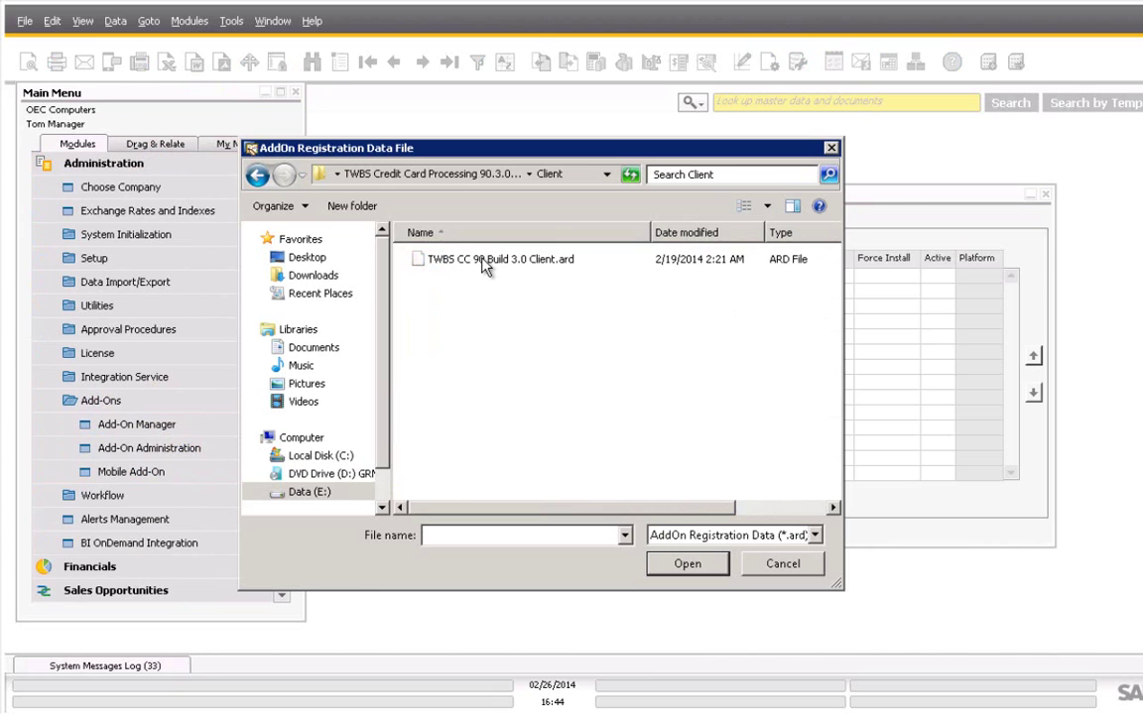
pyautogui.doubleClick(482, 261)
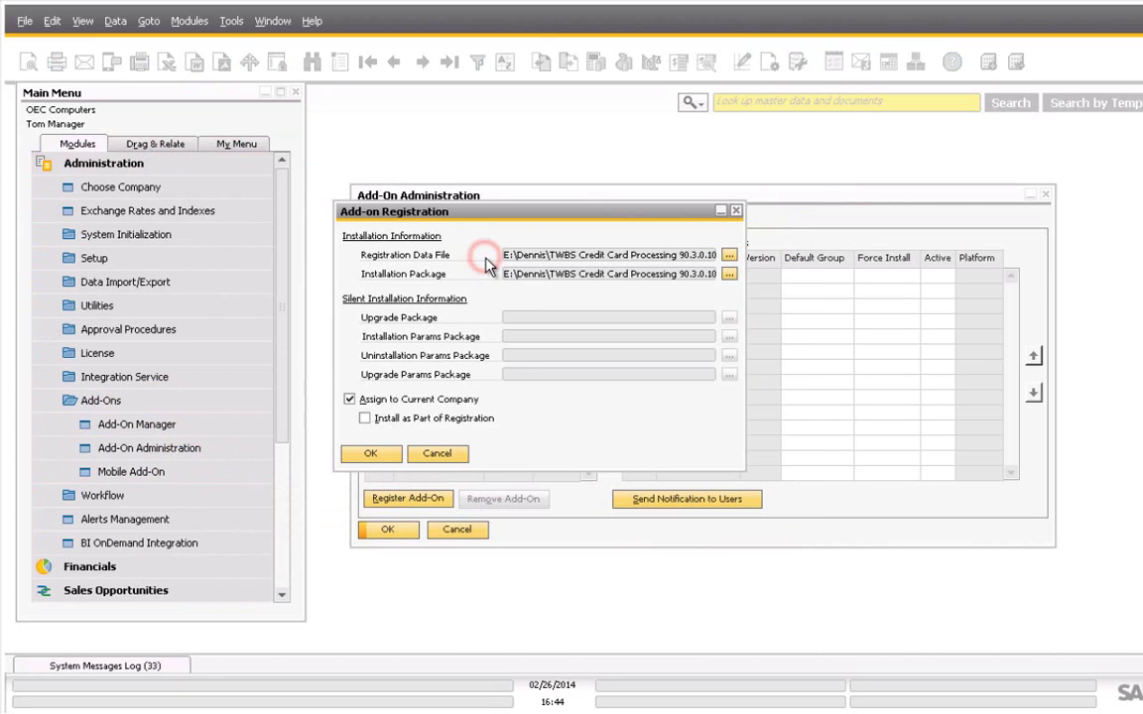
pyautogui.click(365, 417)
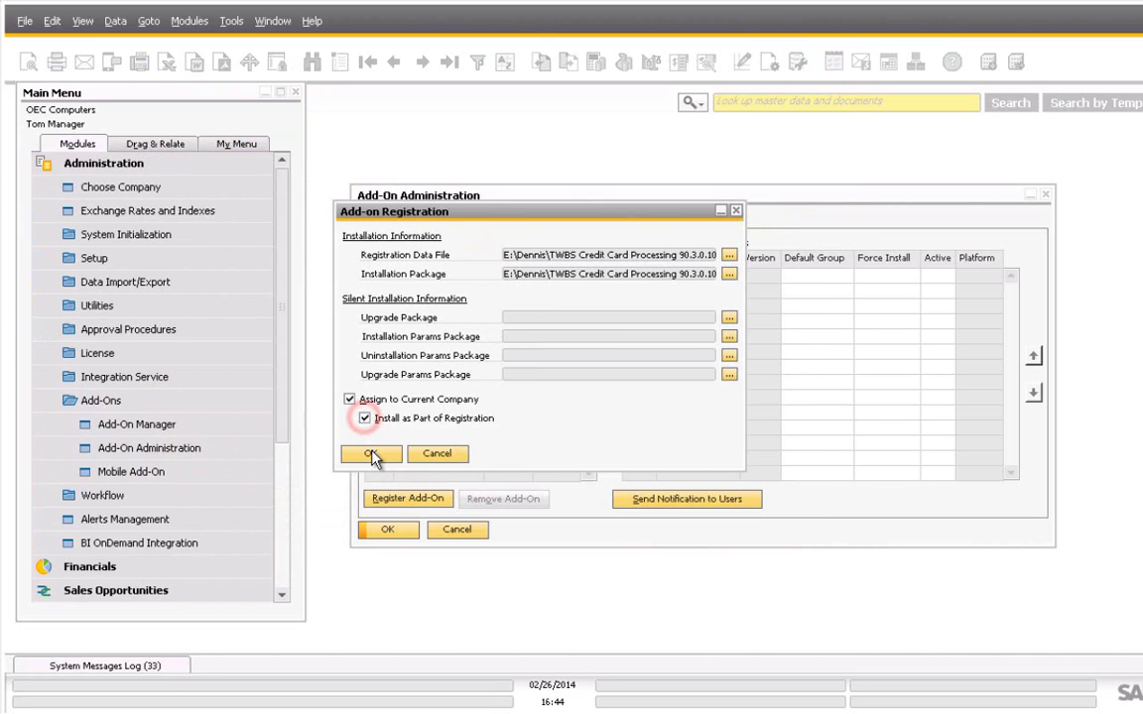
pyautogui.click(371, 453)
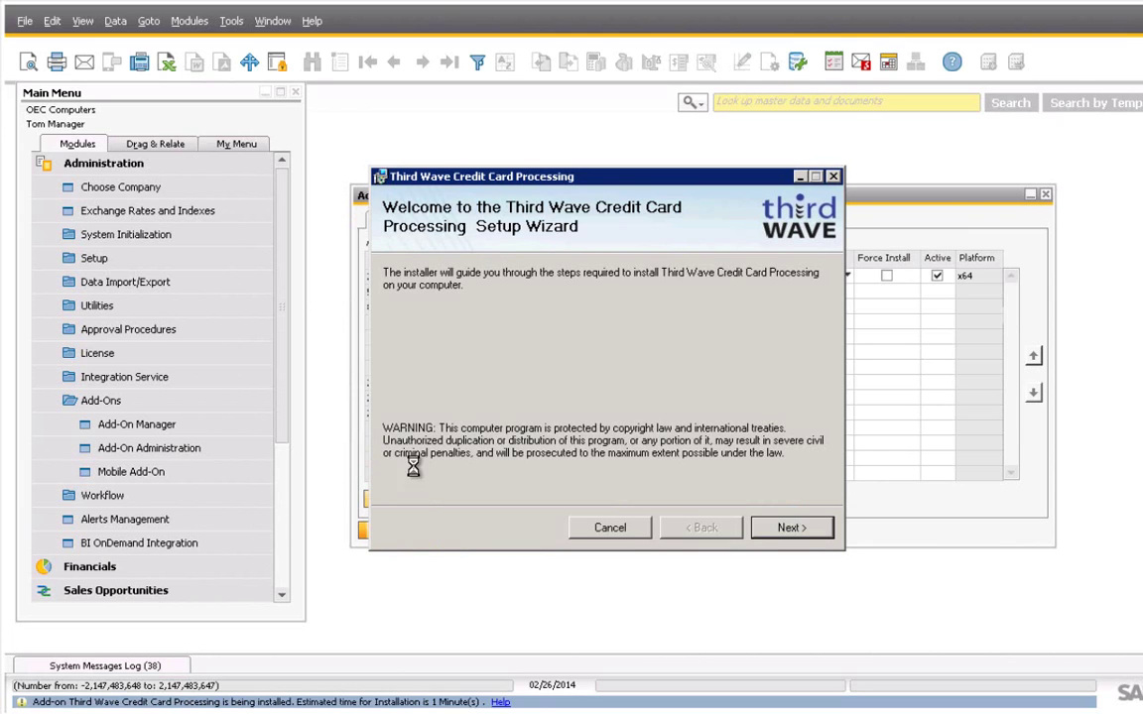
# Run the Third Wave setup wizard through installation and close it.
pyautogui.click(773, 532)
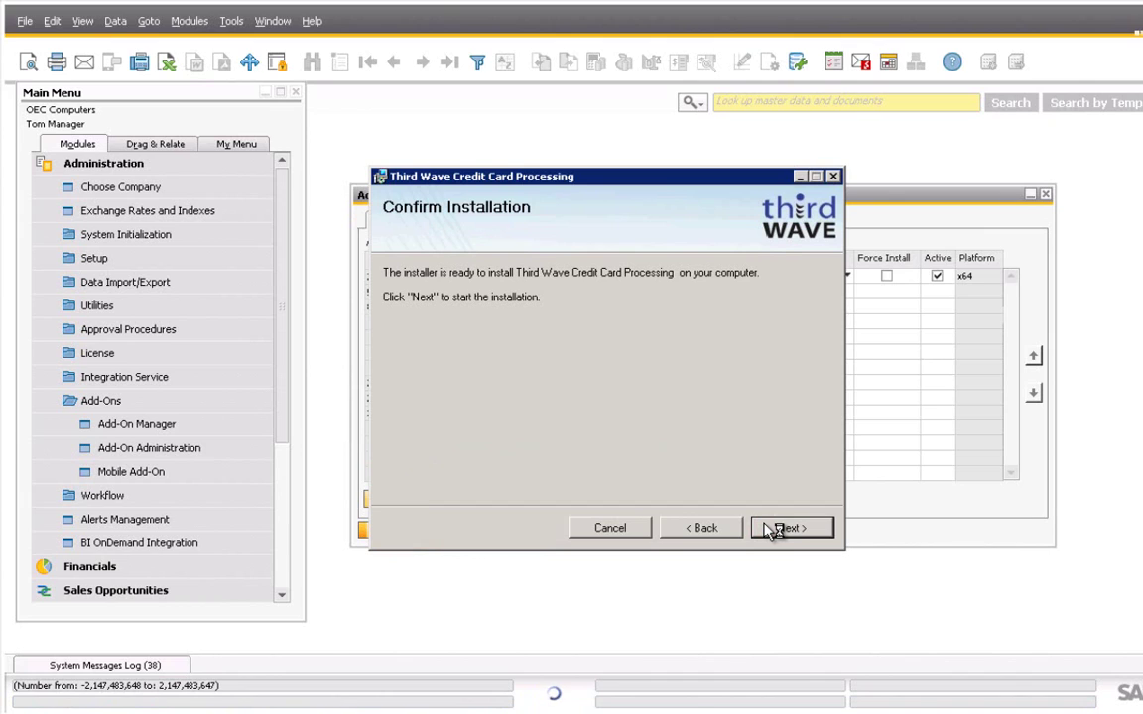
pyautogui.click(772, 530)
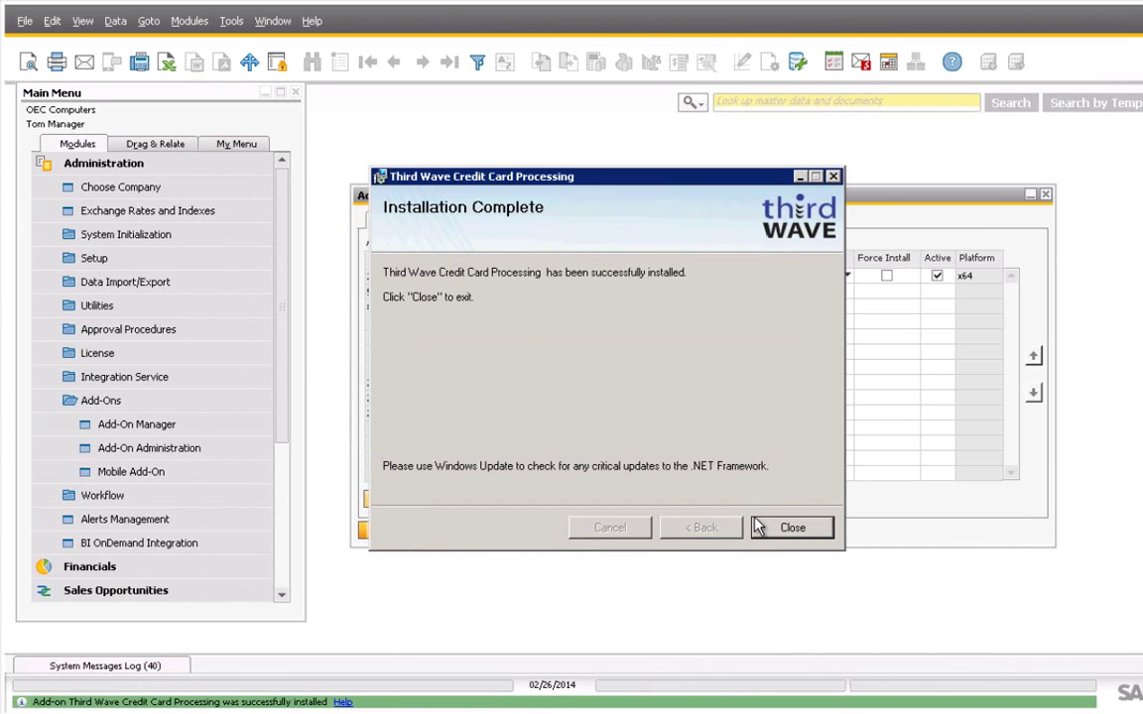
pyautogui.click(772, 529)
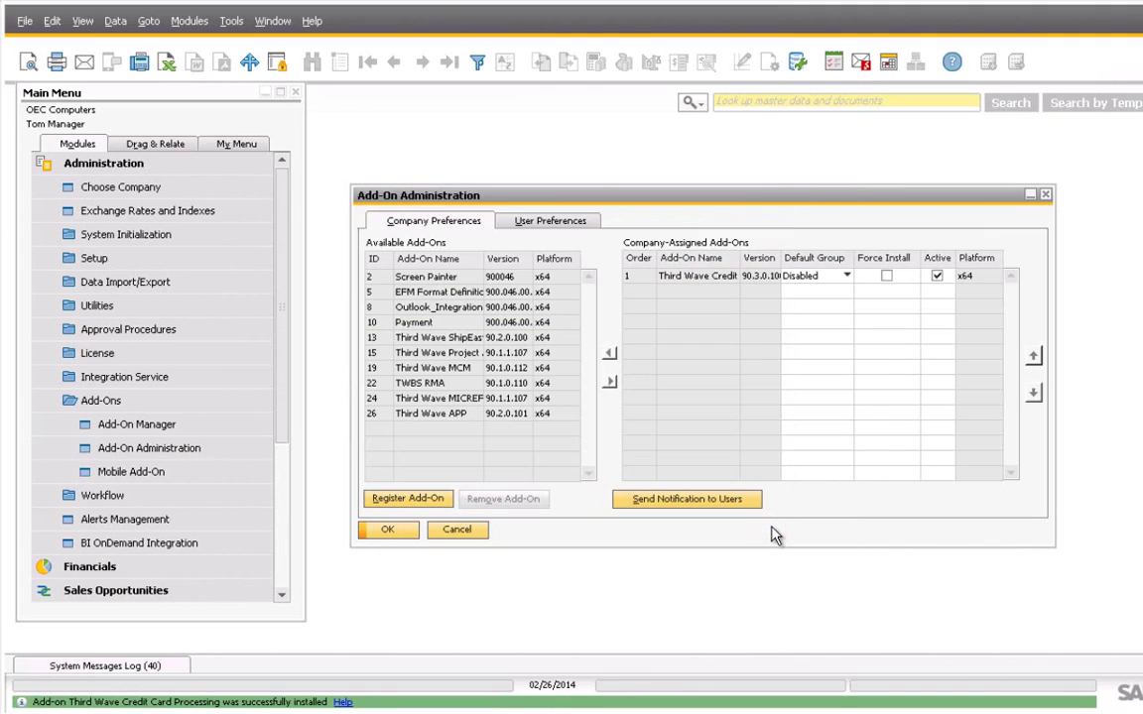
# Set the credit card add-on's default group to Automatic and the first user's preference to Default, then save.
pyautogui.click(847, 276)
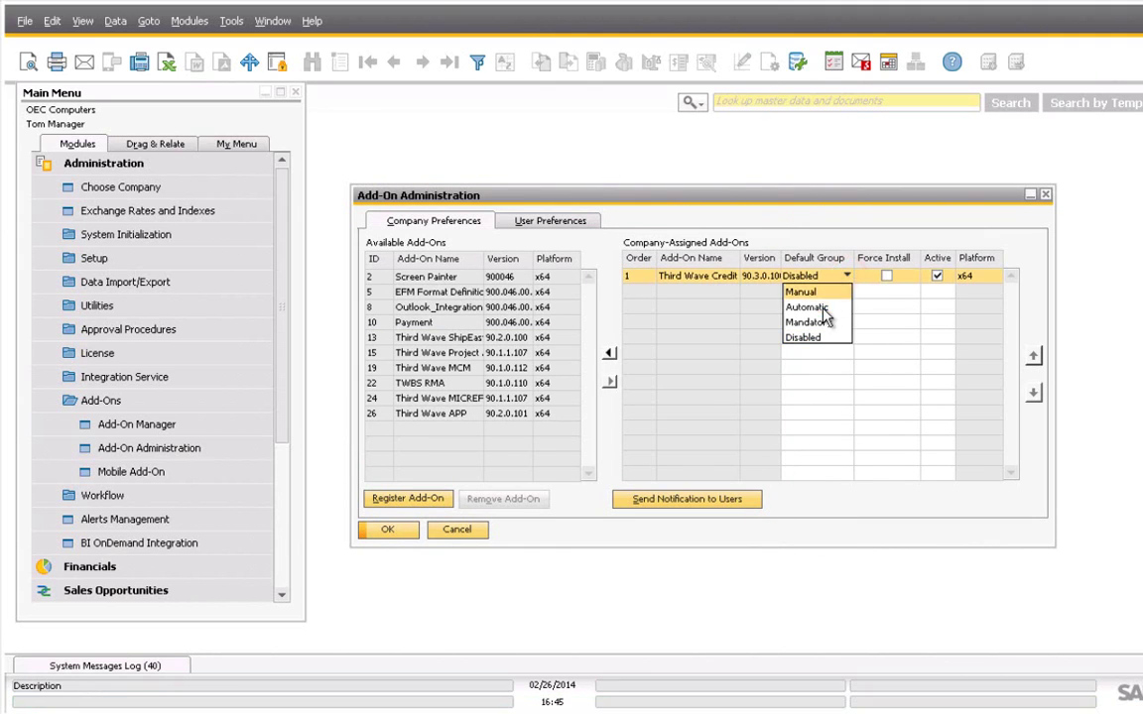
pyautogui.click(822, 309)
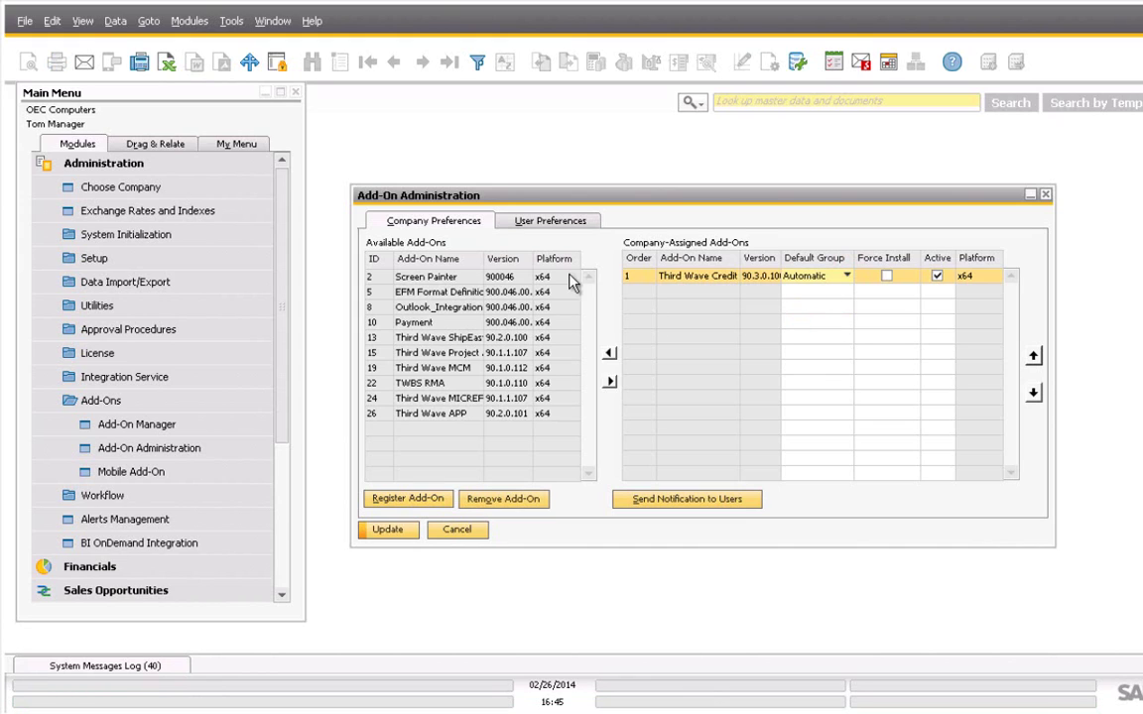
pyautogui.click(540, 221)
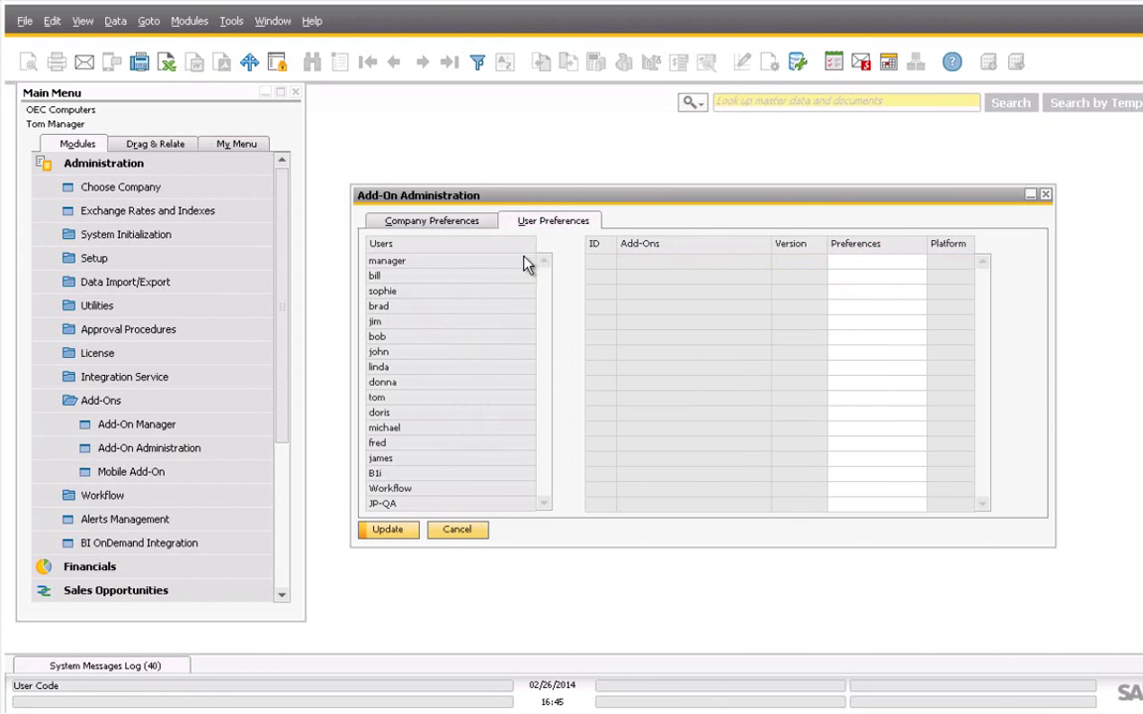
pyautogui.click(488, 261)
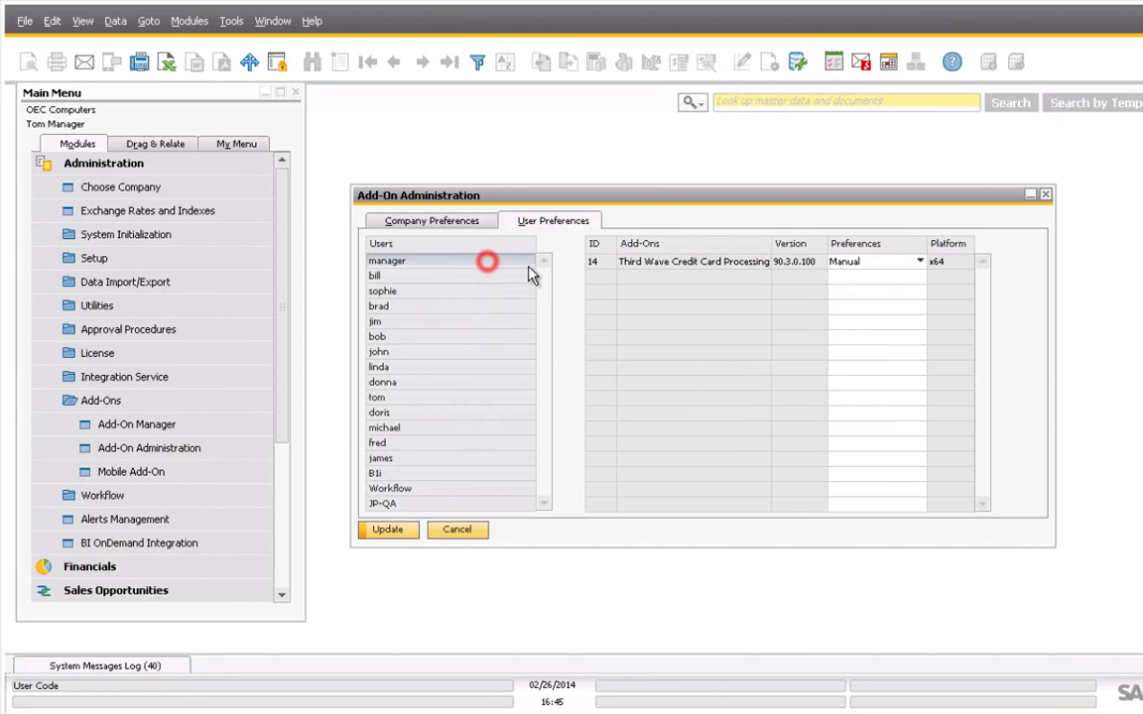
pyautogui.click(882, 262)
pyautogui.click(859, 323)
pyautogui.click(379, 538)
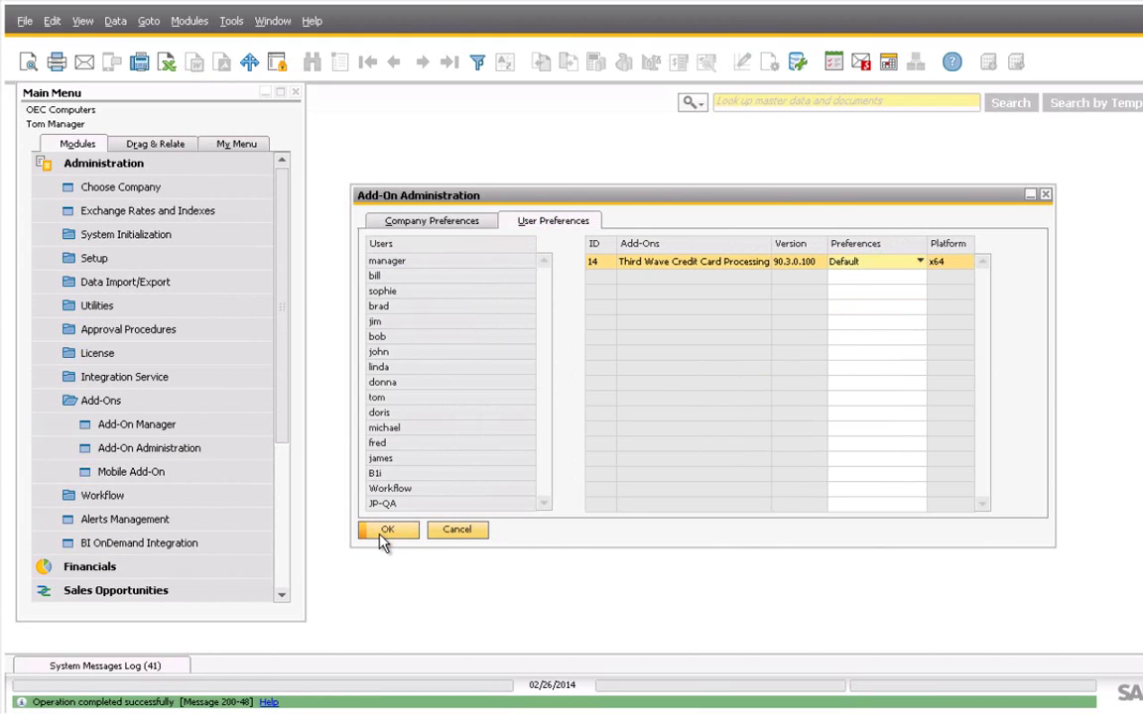
pyautogui.click(381, 535)
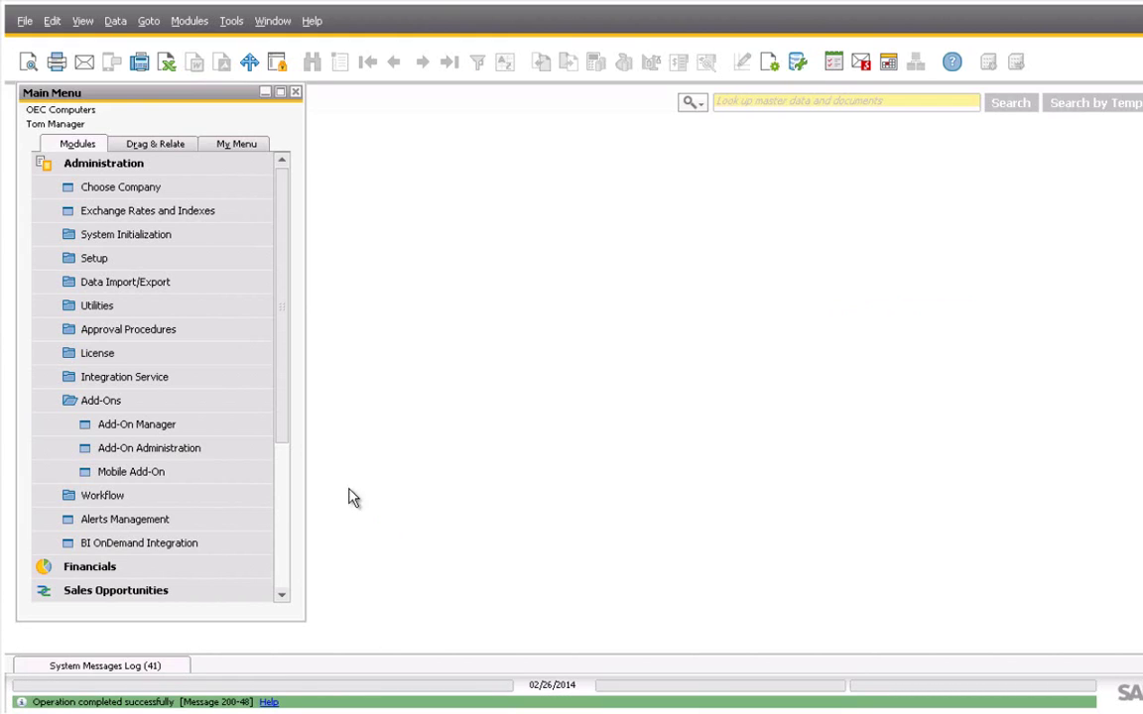
# Start Third Wave Credit Card Processing in the Add-On Manager, then close the manager.
pyautogui.click(170, 426)
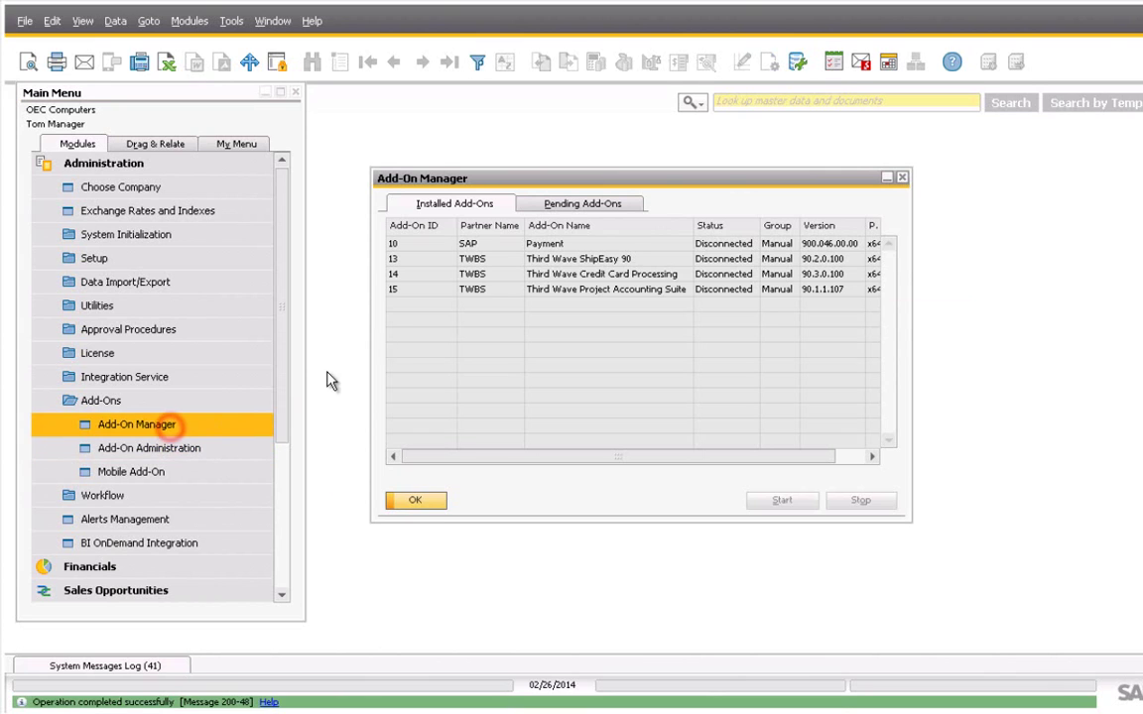
pyautogui.click(474, 274)
pyautogui.click(783, 501)
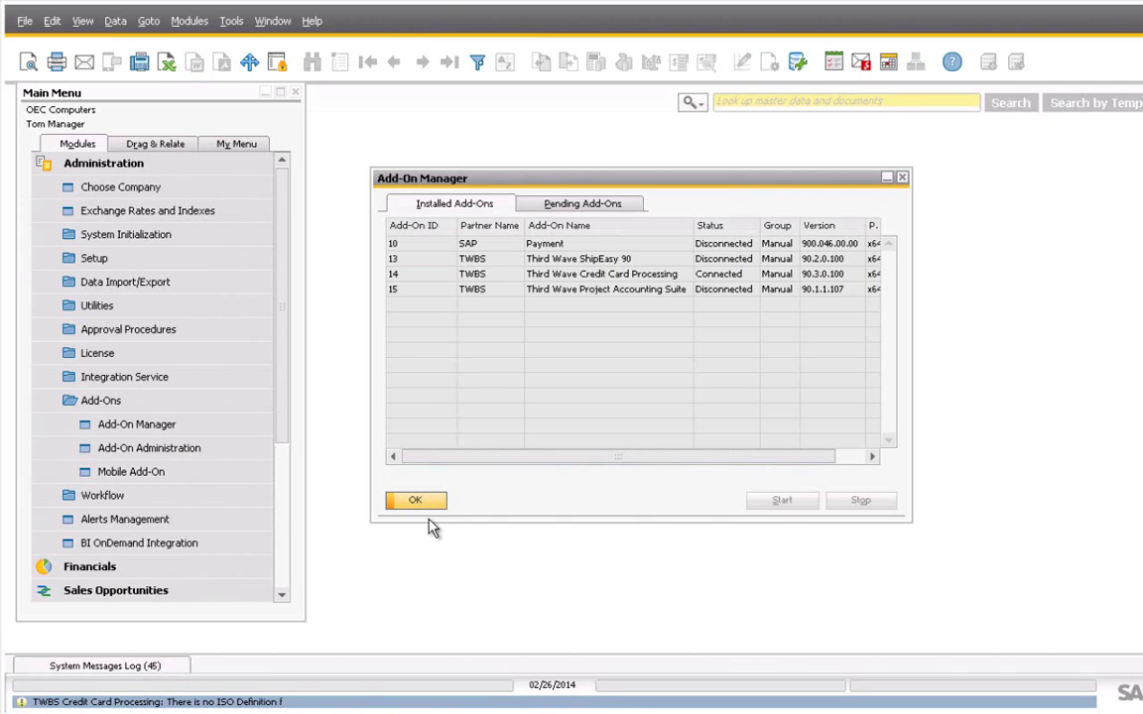
pyautogui.click(416, 500)
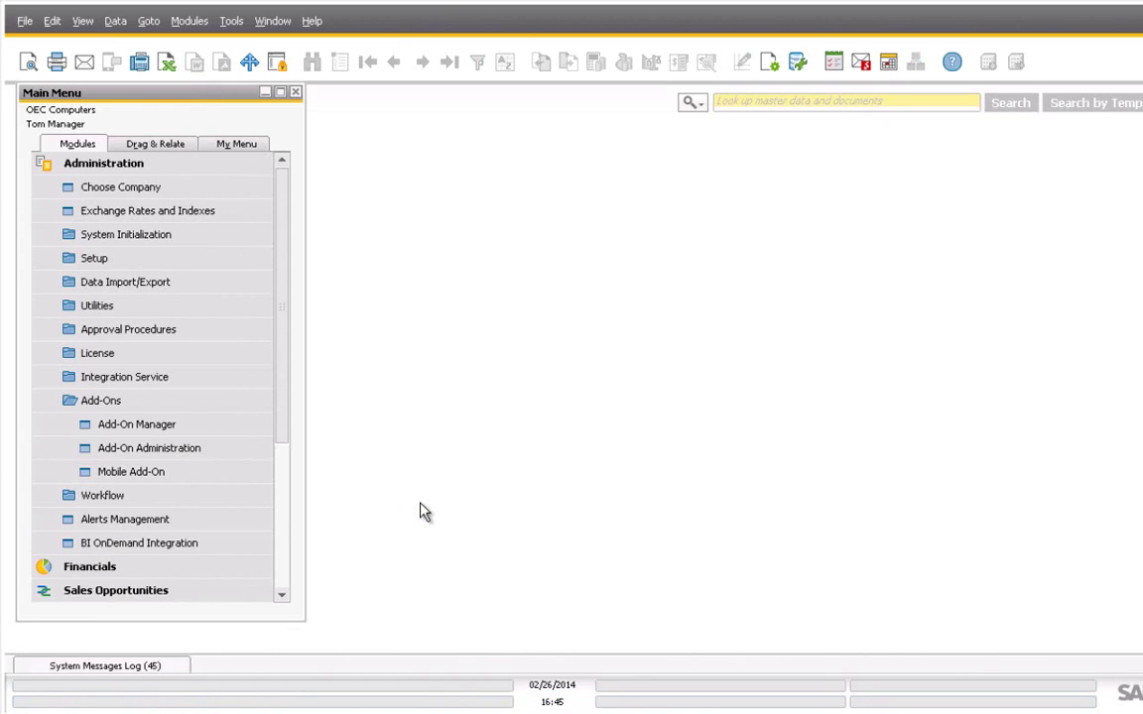
# Open the Currencies setup table under Administration > Setup > Financials.
pyautogui.click(158, 666)
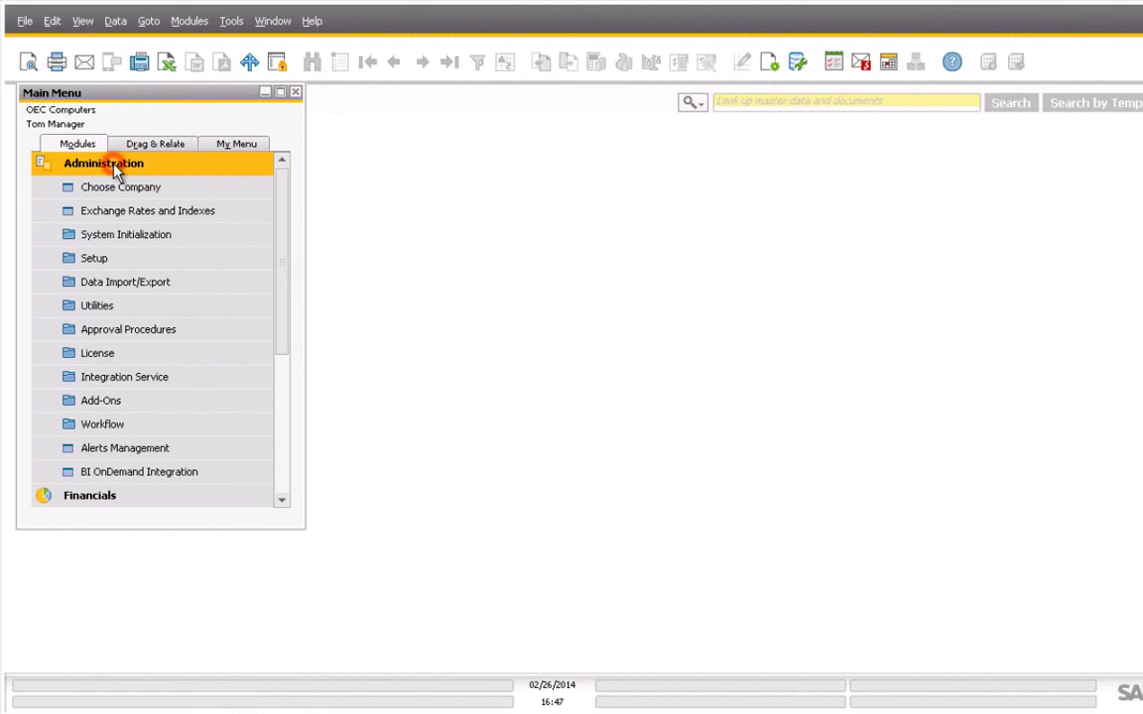
pyautogui.click(90, 260)
pyautogui.click(89, 304)
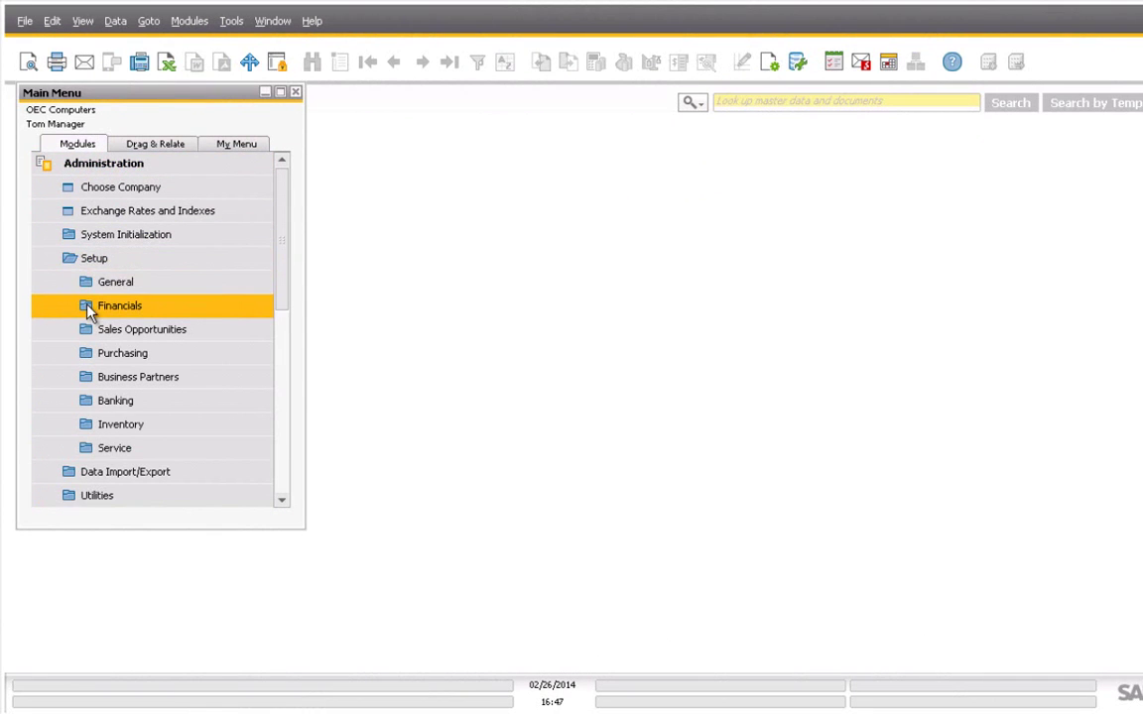
pyautogui.click(87, 307)
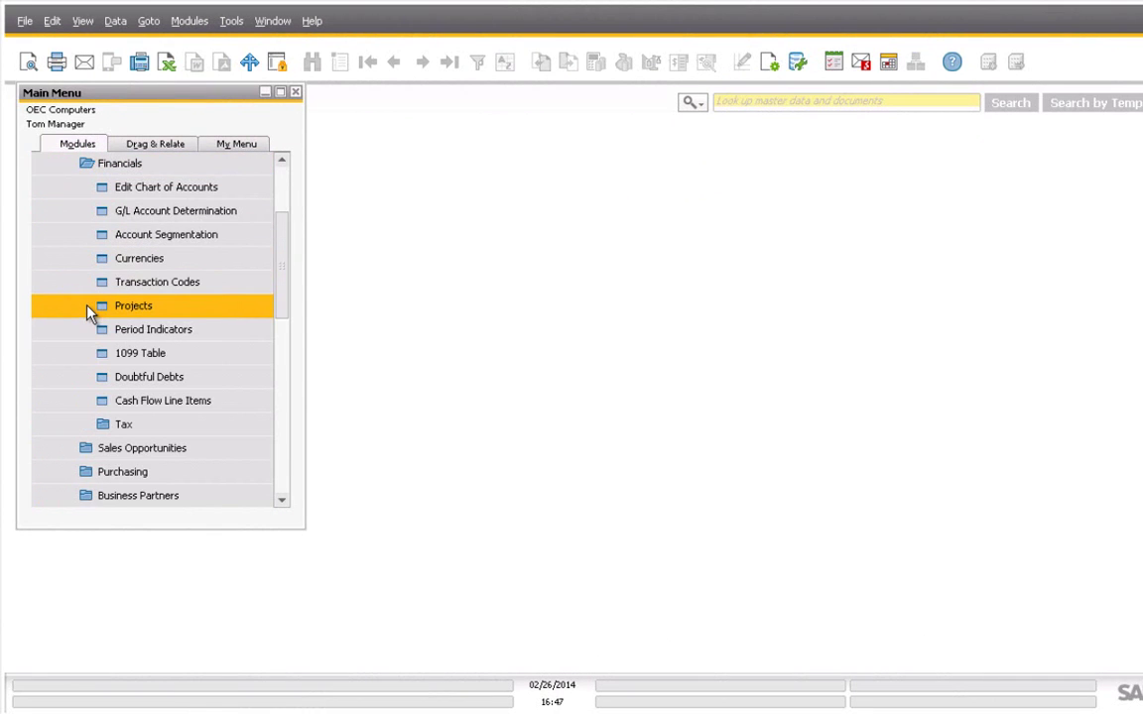
pyautogui.click(110, 260)
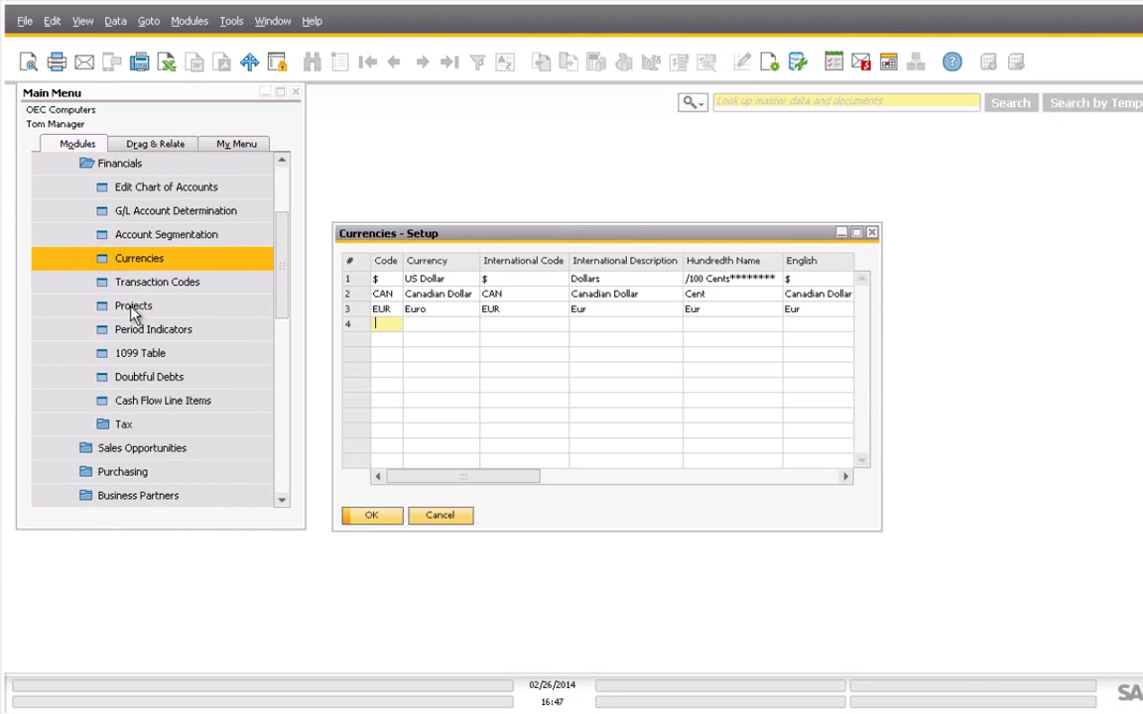
pyautogui.moveTo(419, 482); pyautogui.dragTo(540, 479)
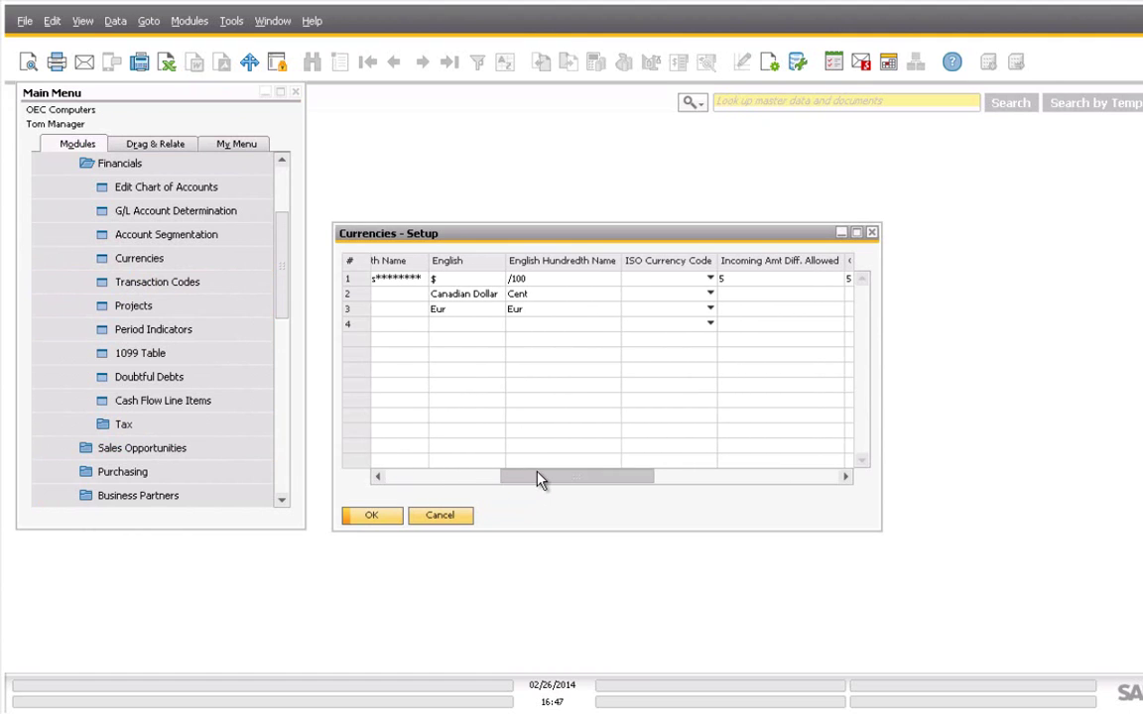
# Assign ISO codes USD, CAD and EUR to the first three currencies and save with Update.
pyautogui.click(710, 278)
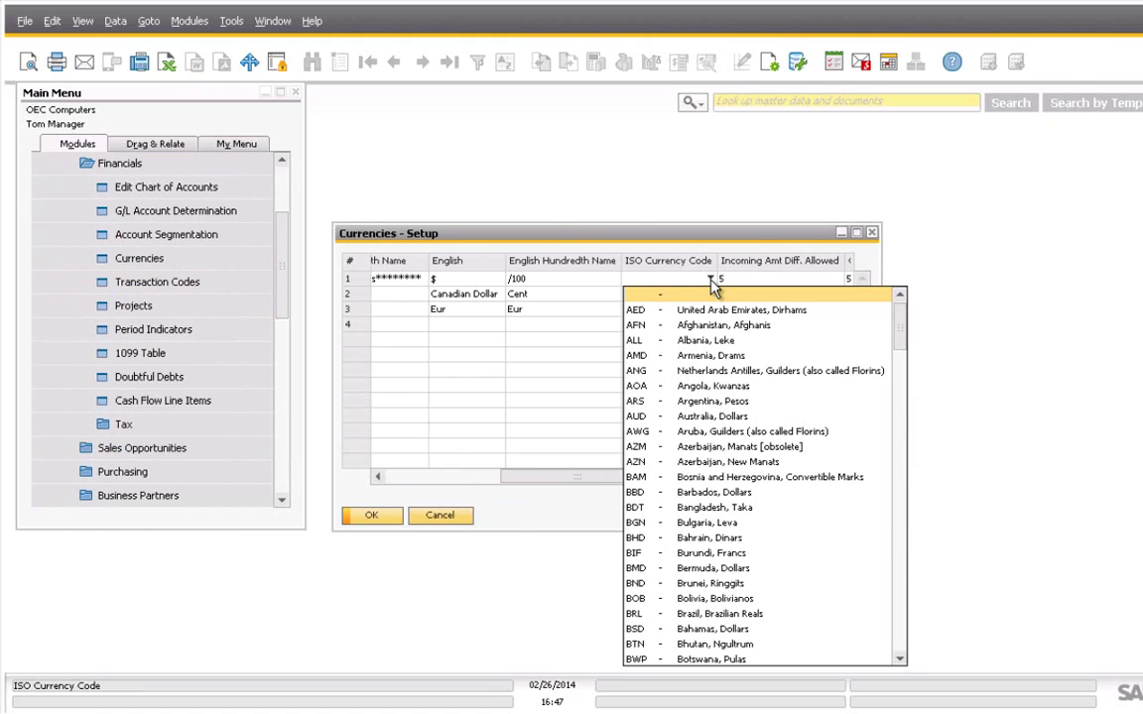
pyautogui.press('u')
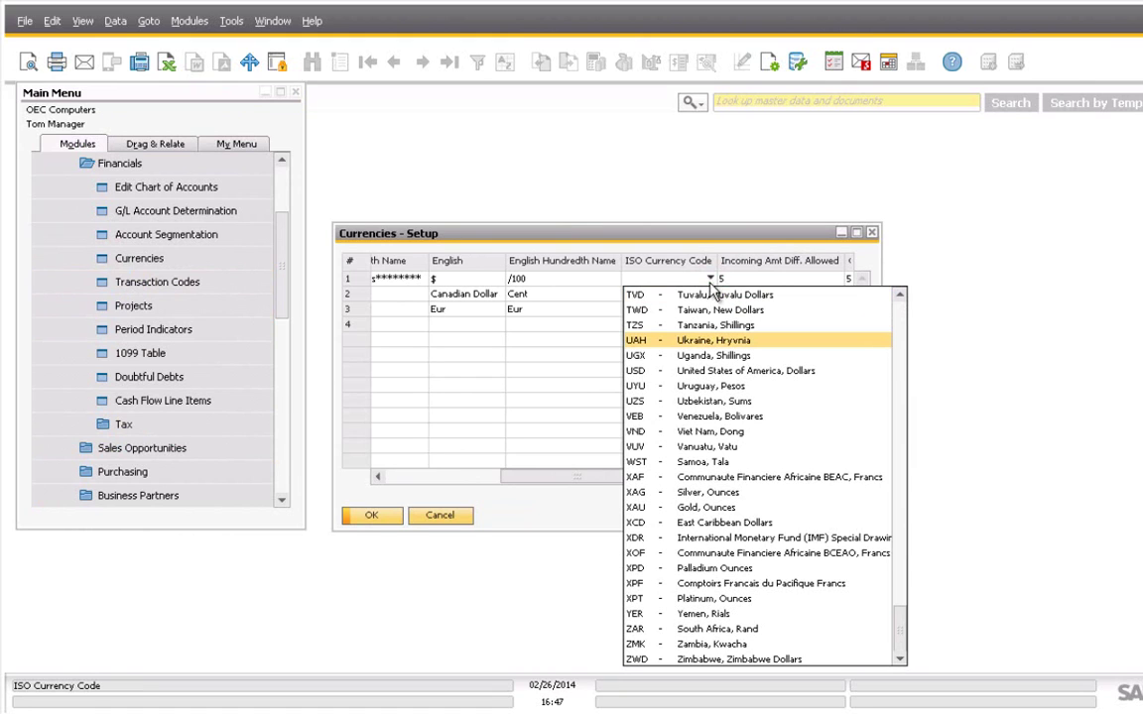
pyautogui.click(651, 372)
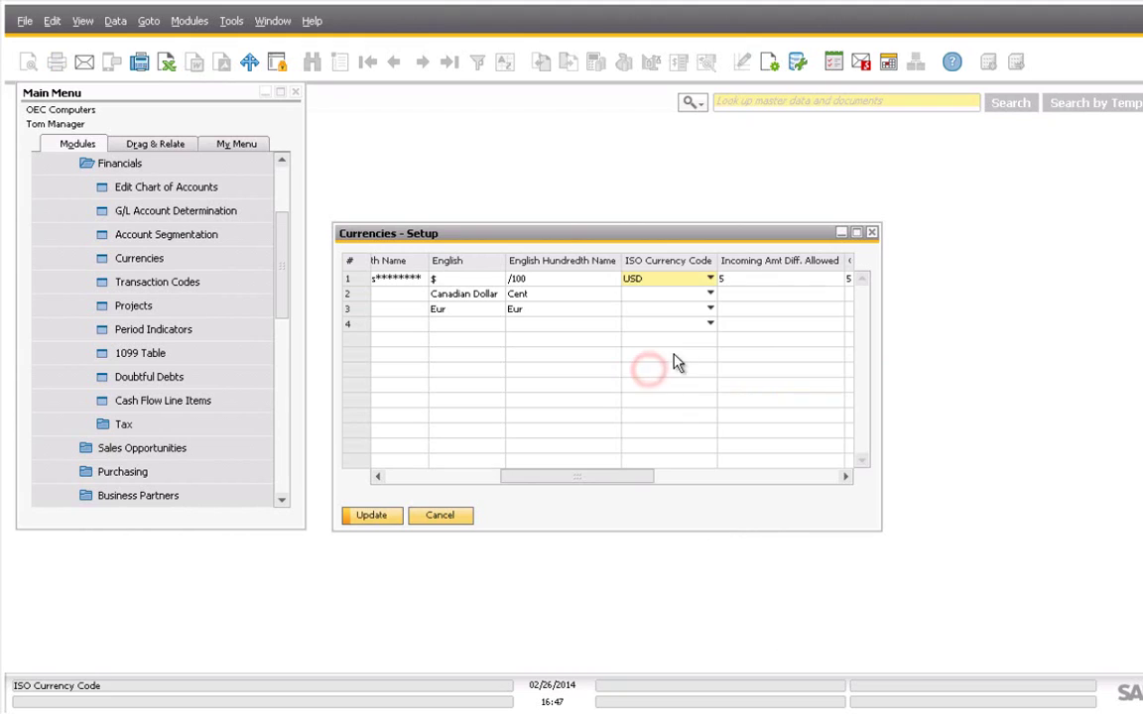
pyautogui.click(711, 294)
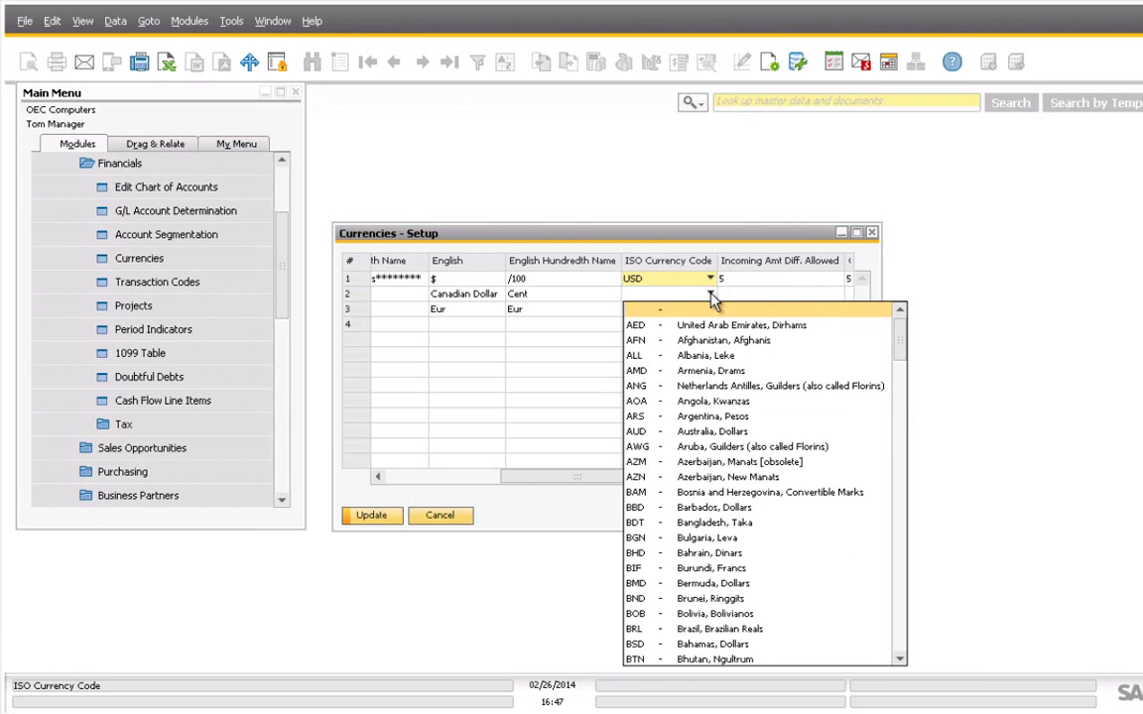
pyautogui.scroll(-9, 710, 302)
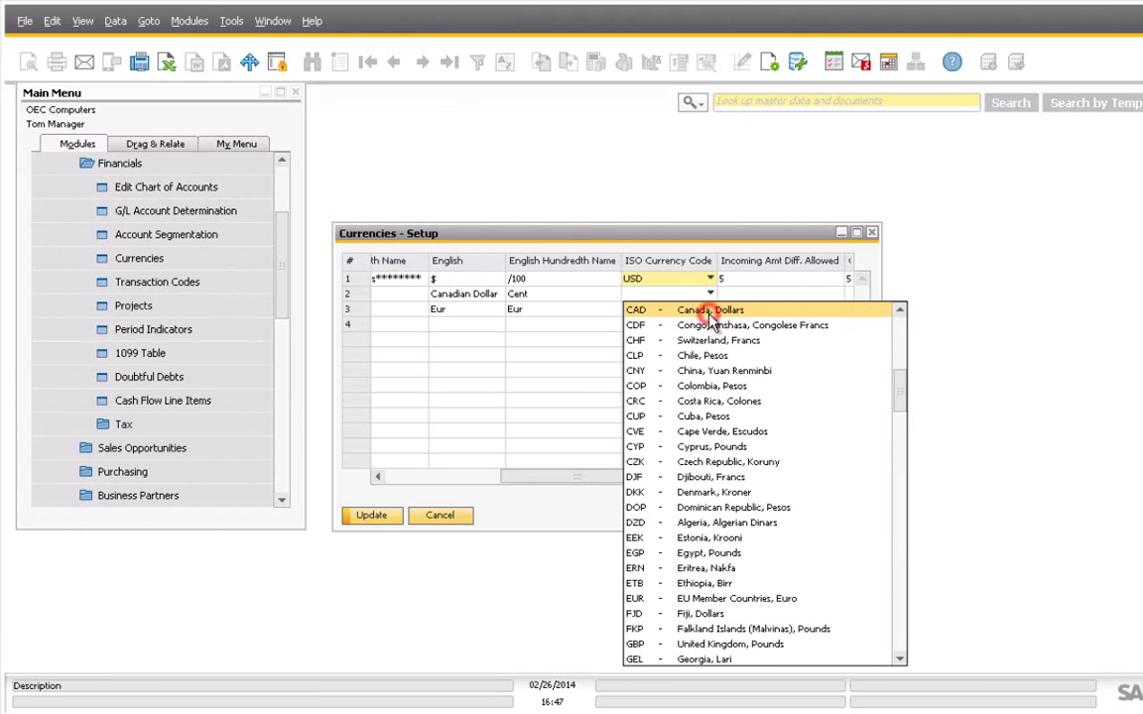
pyautogui.click(710, 312)
pyautogui.click(710, 308)
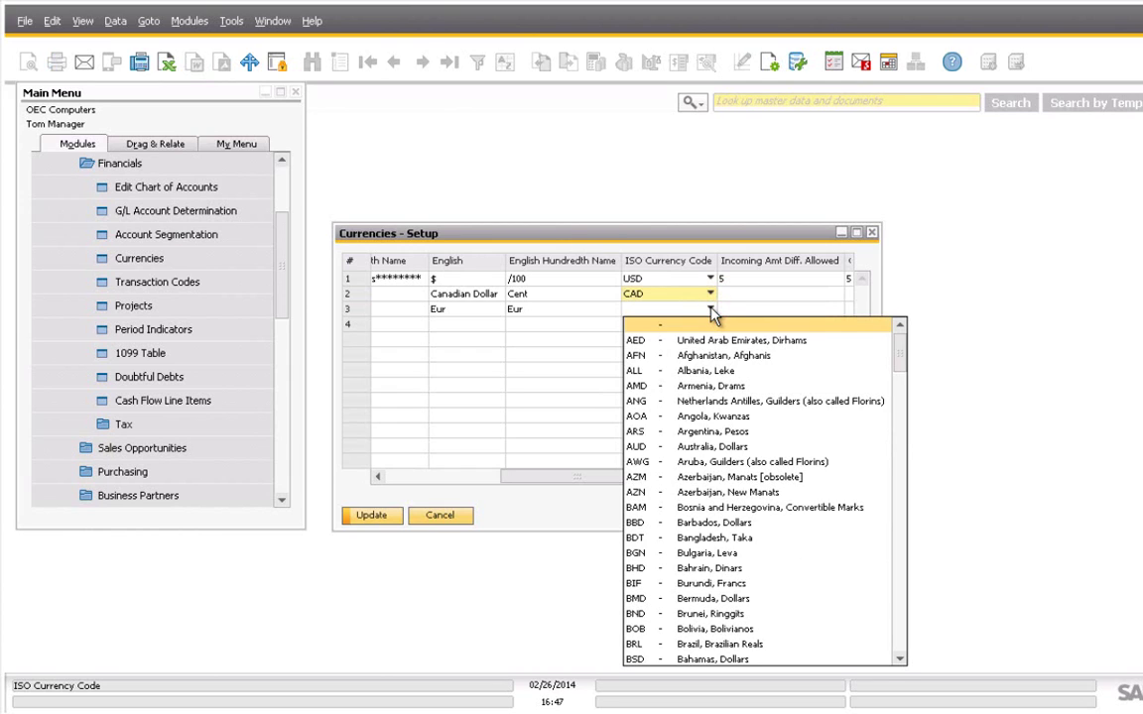
pyautogui.scroll(-14, 710, 311)
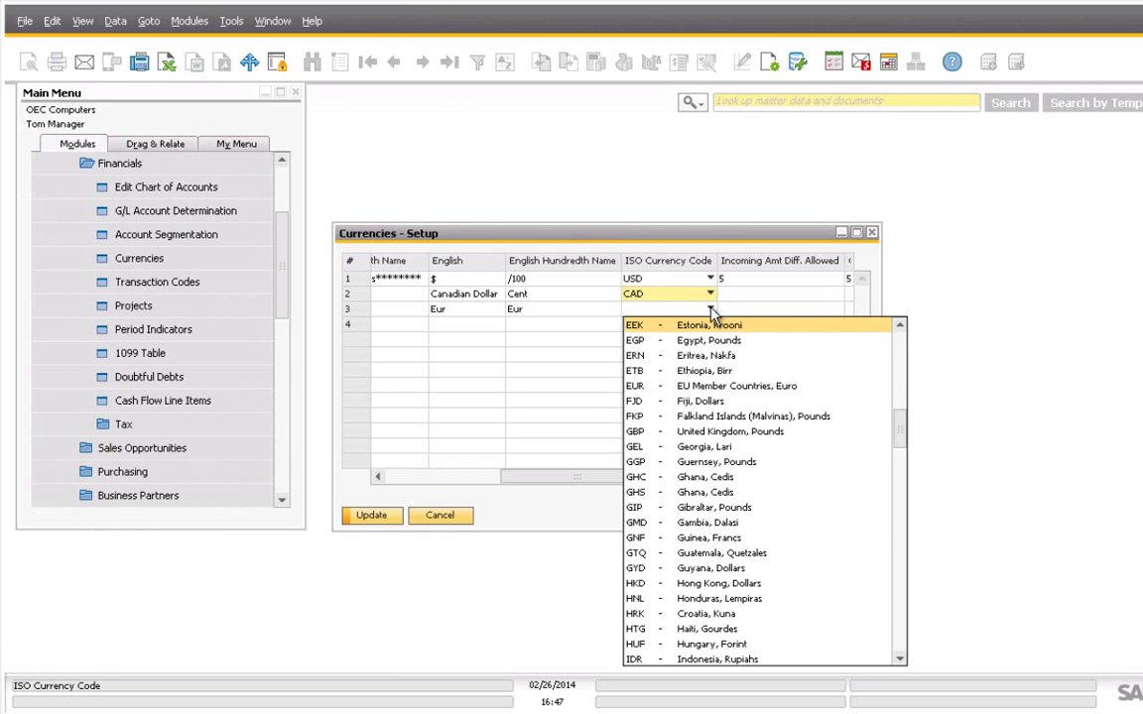
pyautogui.click(707, 389)
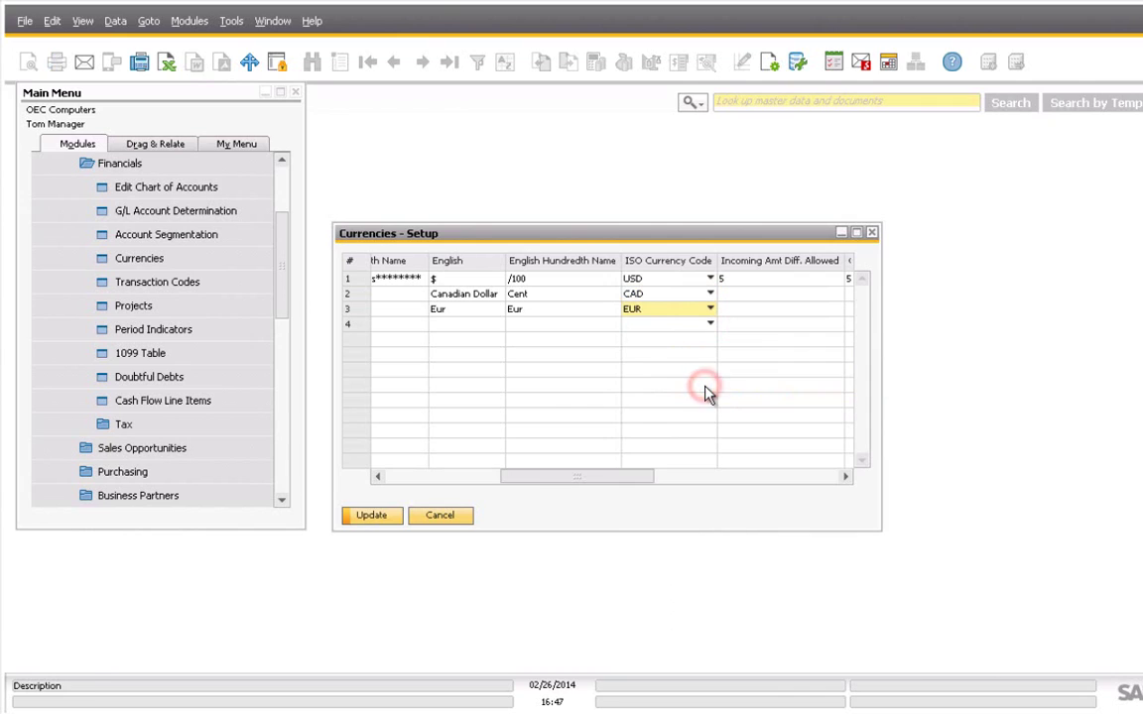
pyautogui.click(387, 521)
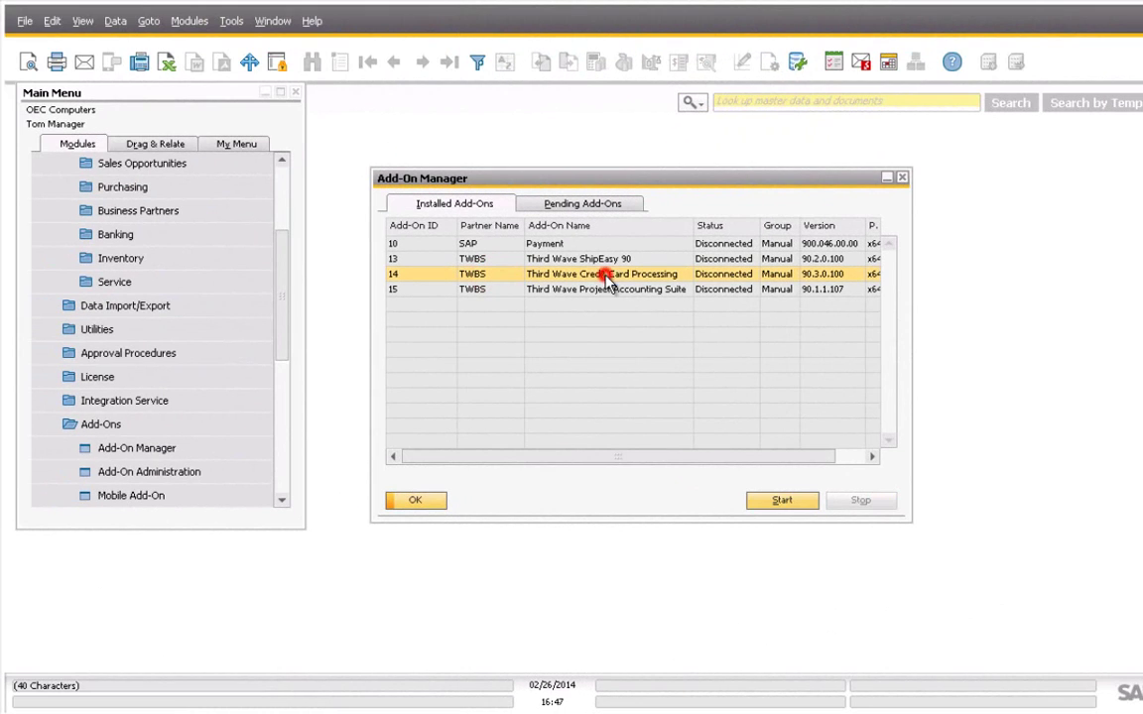
# Start the Third Wave Credit Card Processing add-on again in the Add-On Manager.
pyautogui.click(773, 500)
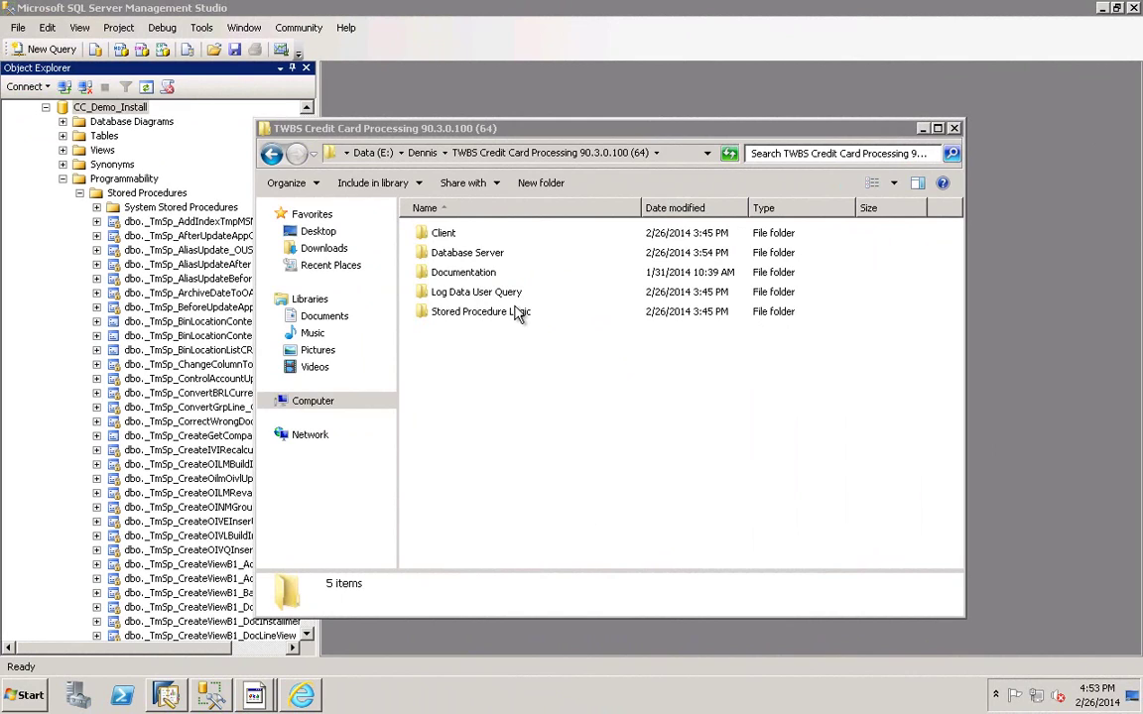
# Open the CC 90 Build 3.0_PostTransaction Notice script from Stored Procedure Logic in Notepad and select all of it.
pyautogui.doubleClick(516, 314)
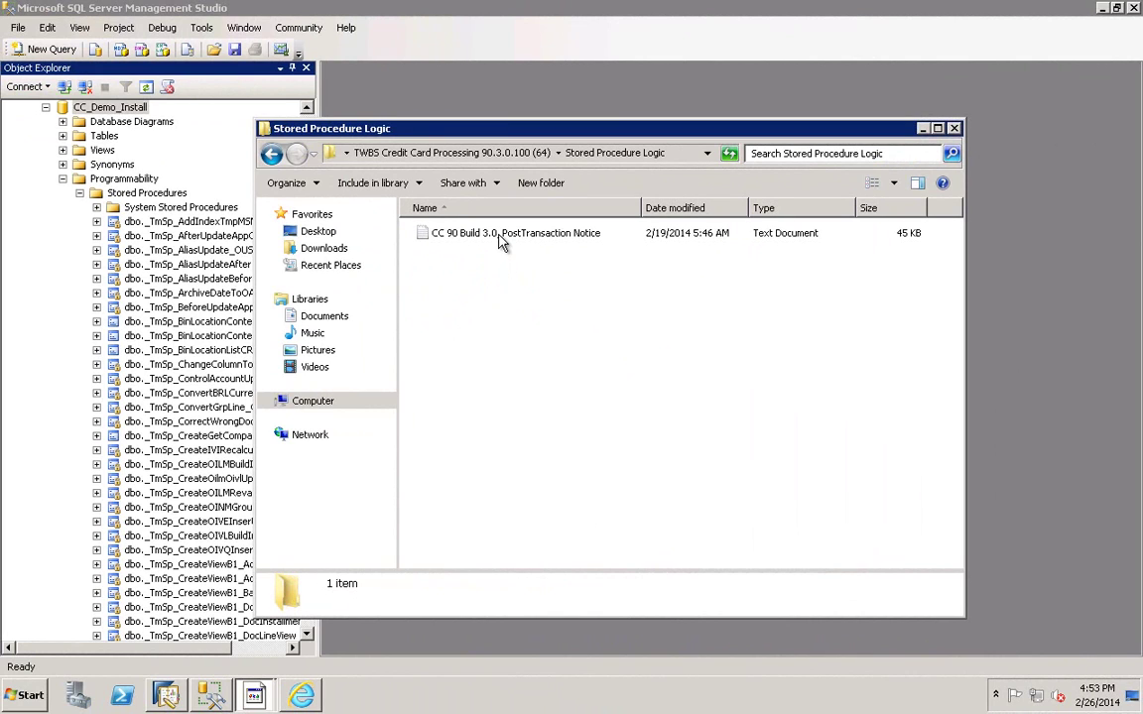
pyautogui.click(500, 234)
pyautogui.rightClick(499, 235)
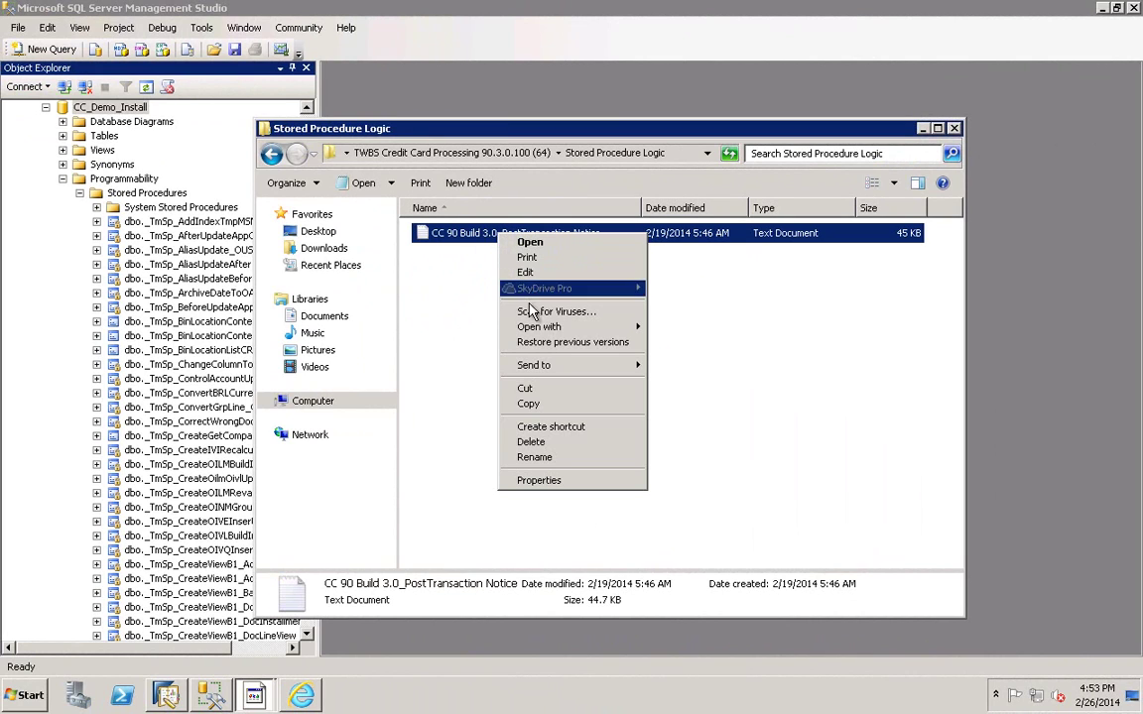
pyautogui.moveTo(625, 328)
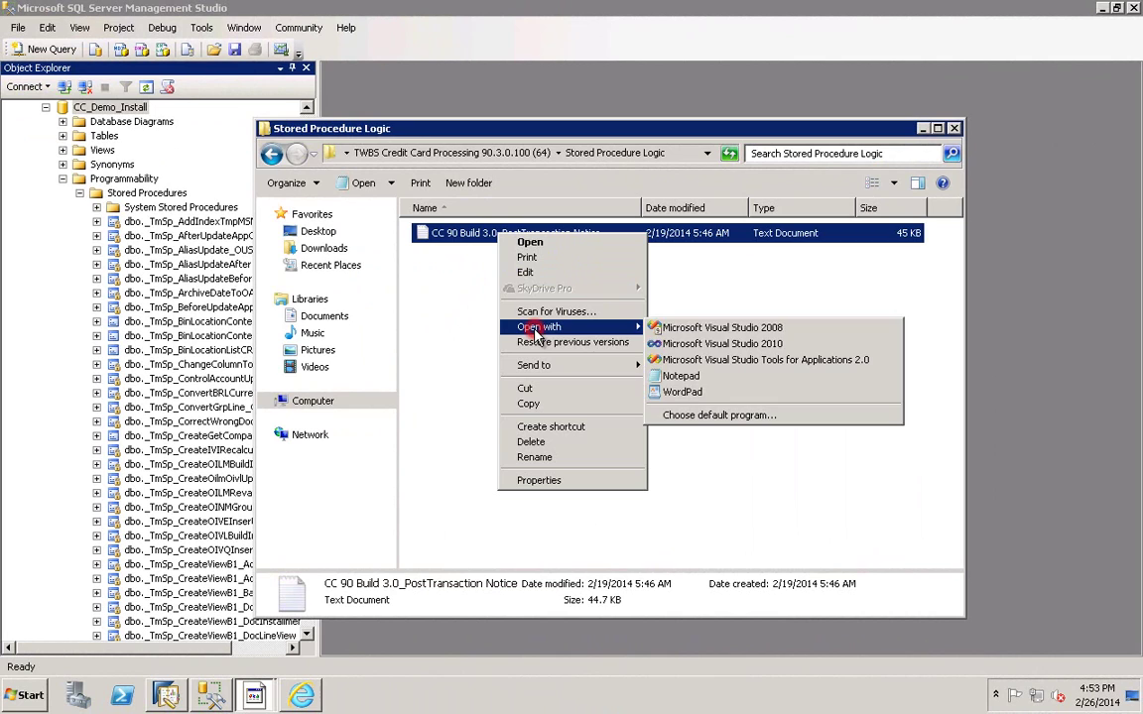
pyautogui.click(699, 376)
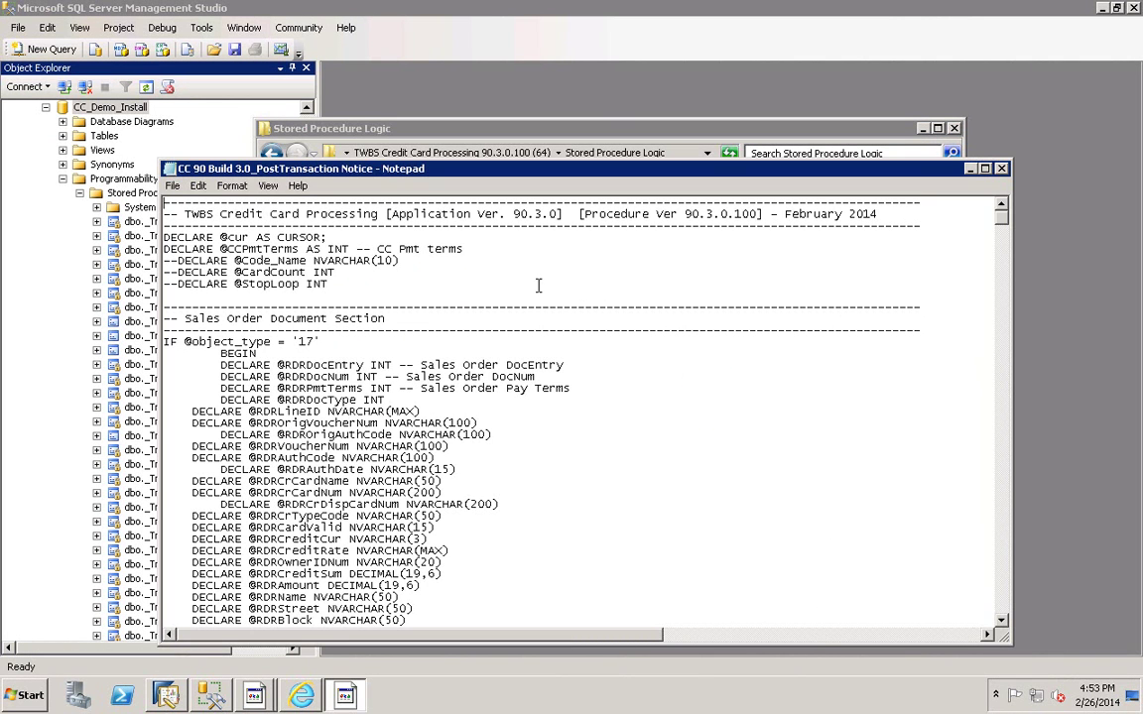
pyautogui.hotkey('ctrl', 'a')
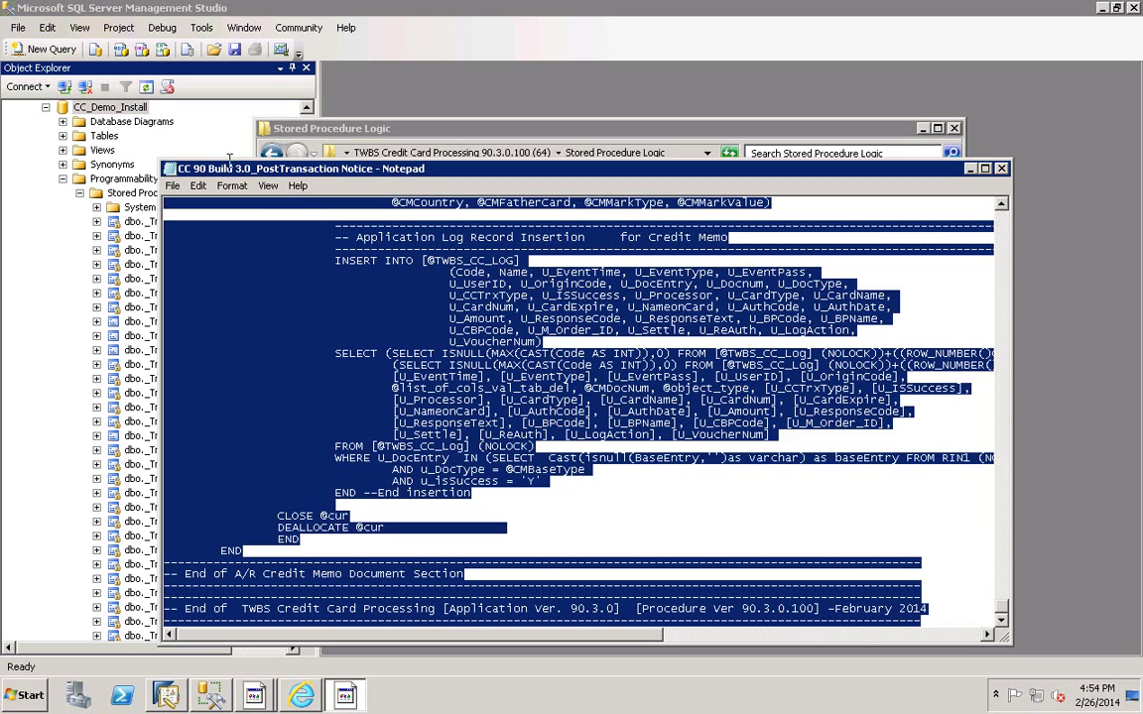
# Open dbo.SBO_SP_PostTransactionNotice for editing via Modify in Management Studio.
pyautogui.click(92, 179)
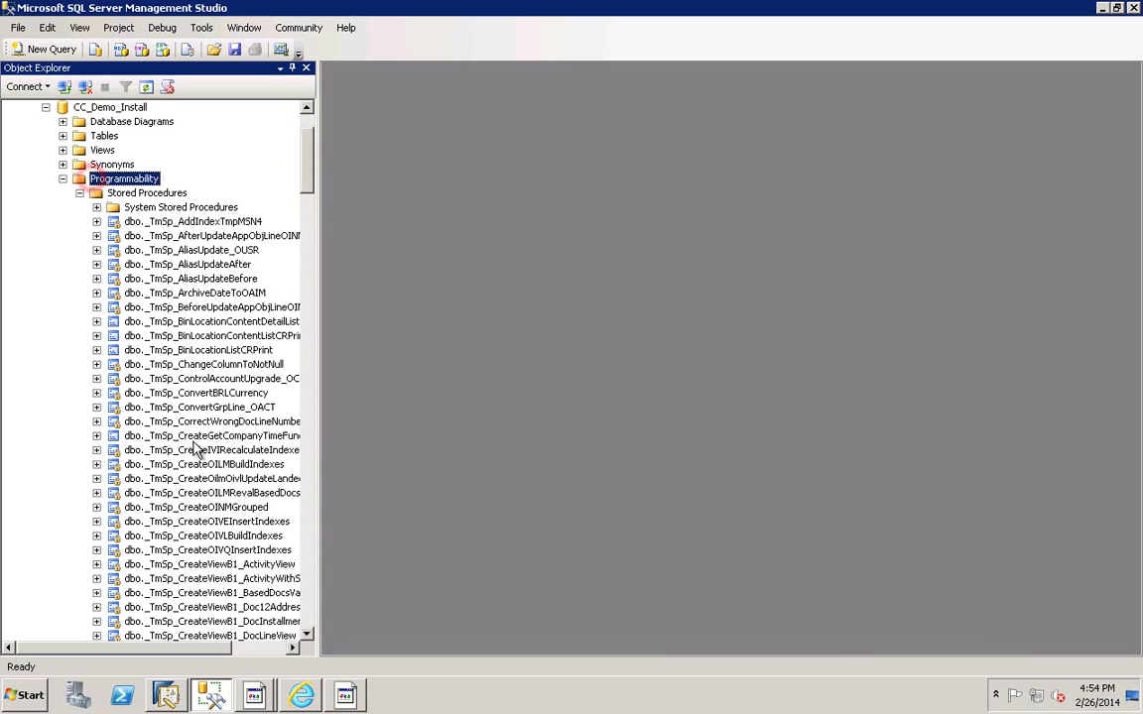
pyautogui.click(309, 638)
pyautogui.moveTo(308, 638); pyautogui.dragTo(308, 638)
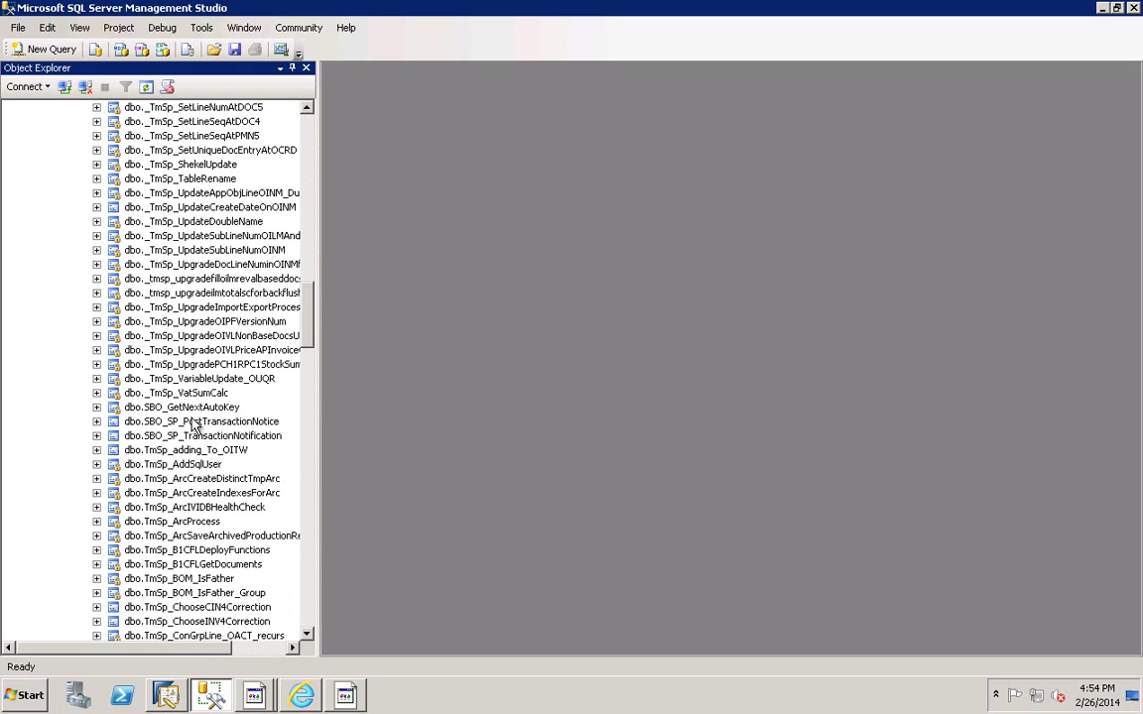
pyautogui.click(197, 424)
pyautogui.rightClick(196, 424)
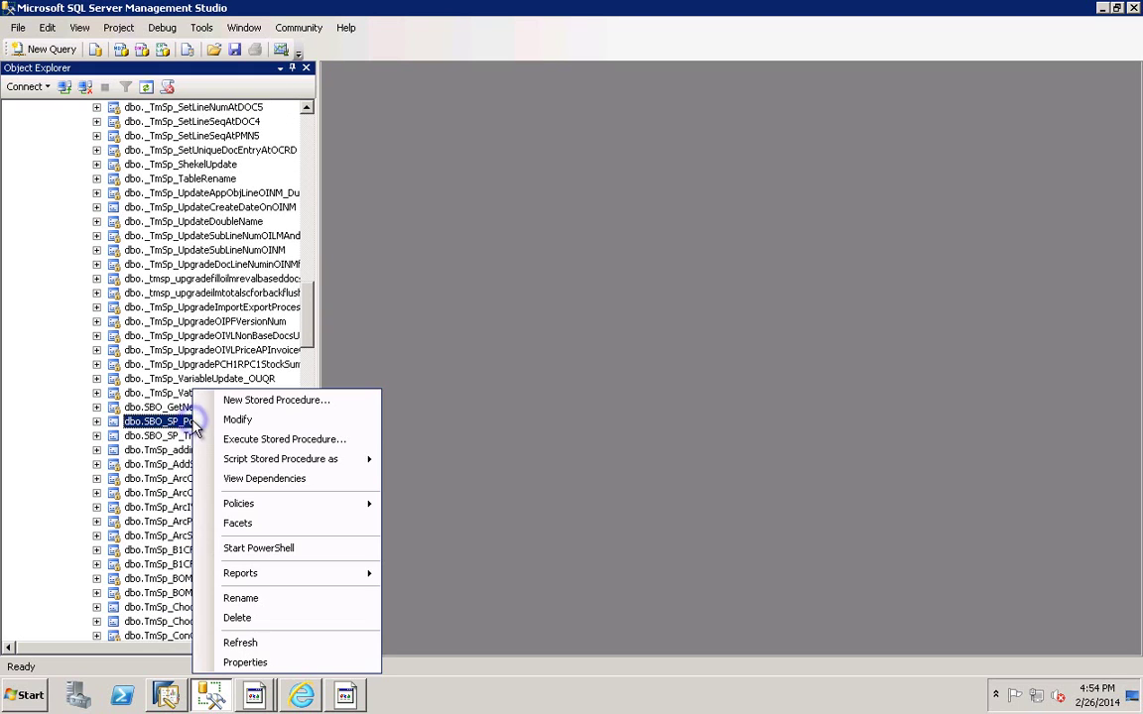
pyautogui.rightClick(211, 427)
pyautogui.click(236, 419)
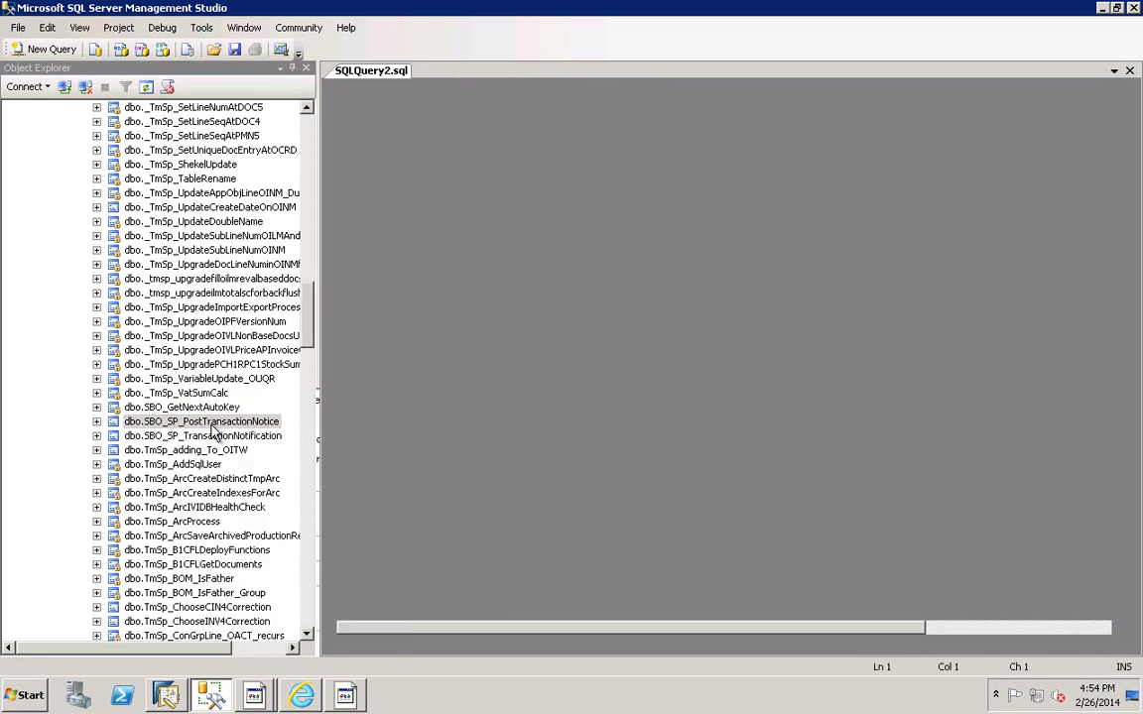
# Paste the TWBS credit card logic under ADD YOUR CODE HERE and execute the ALTER script.
pyautogui.click(385, 553)
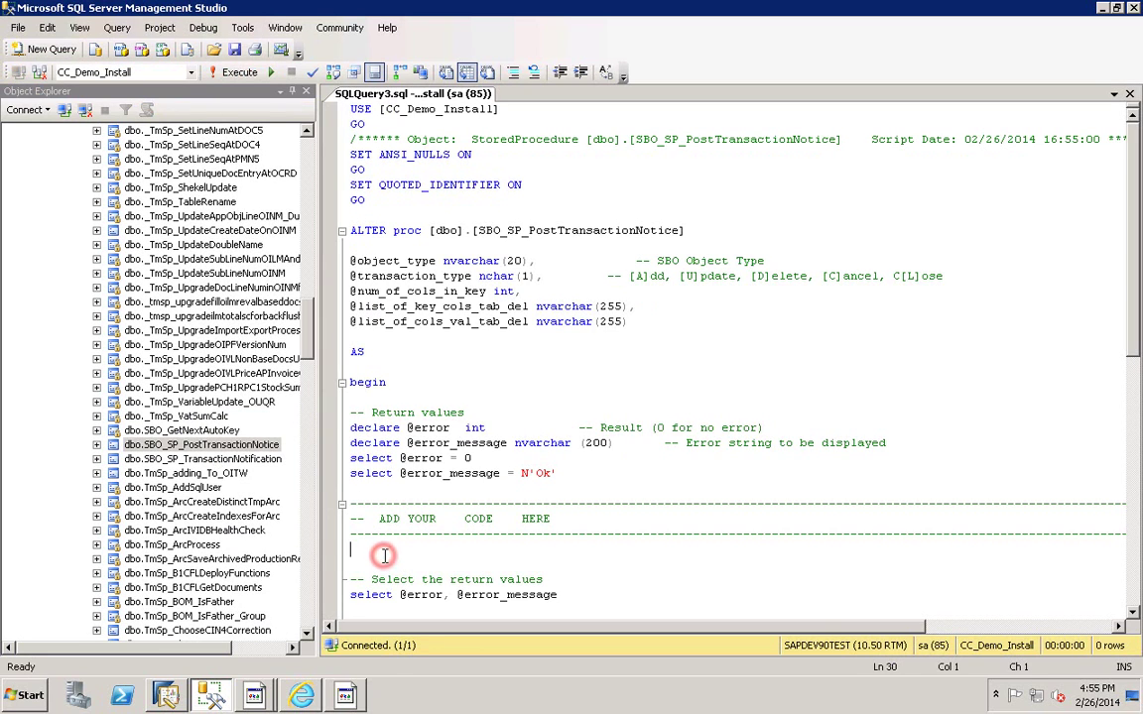
pyautogui.press('Return')
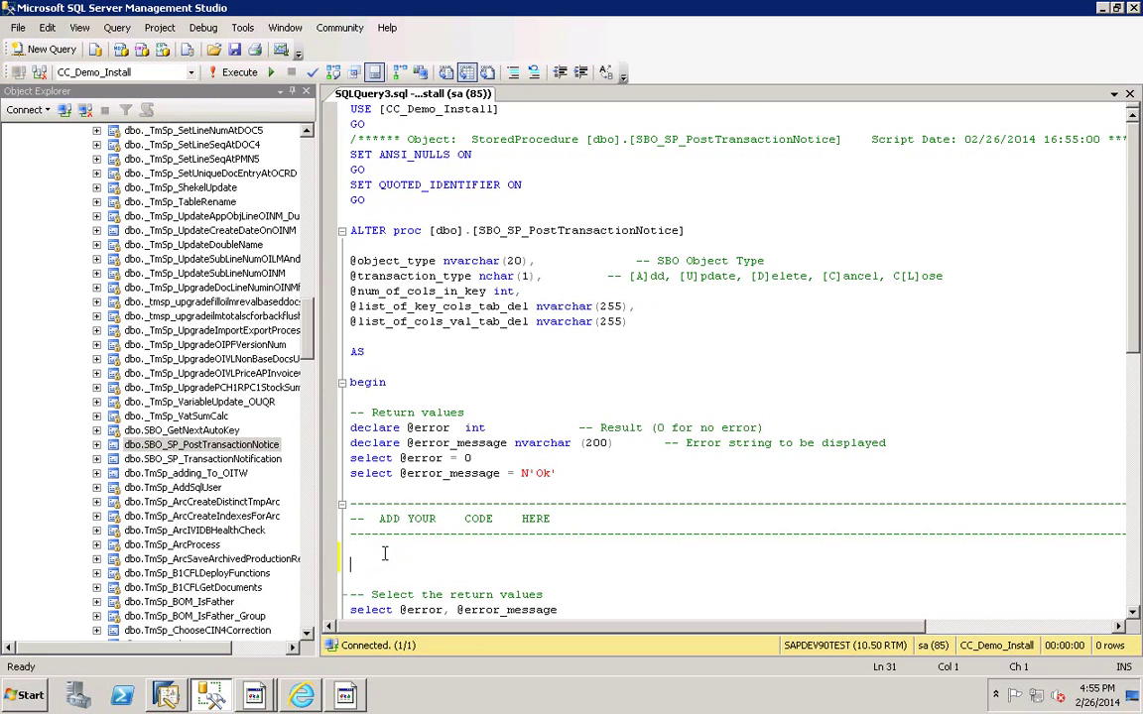
pyautogui.hotkey('ctrl', 'v')
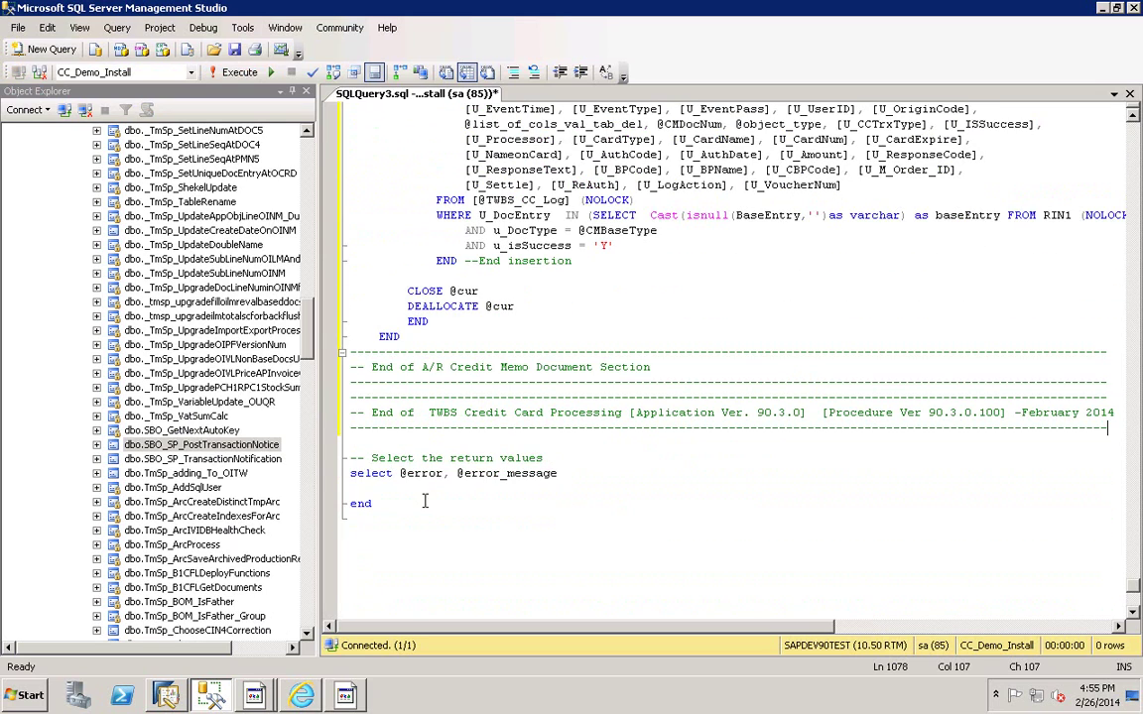
pyautogui.hotkey('ctrl', 'Home')
pyautogui.click(236, 72)
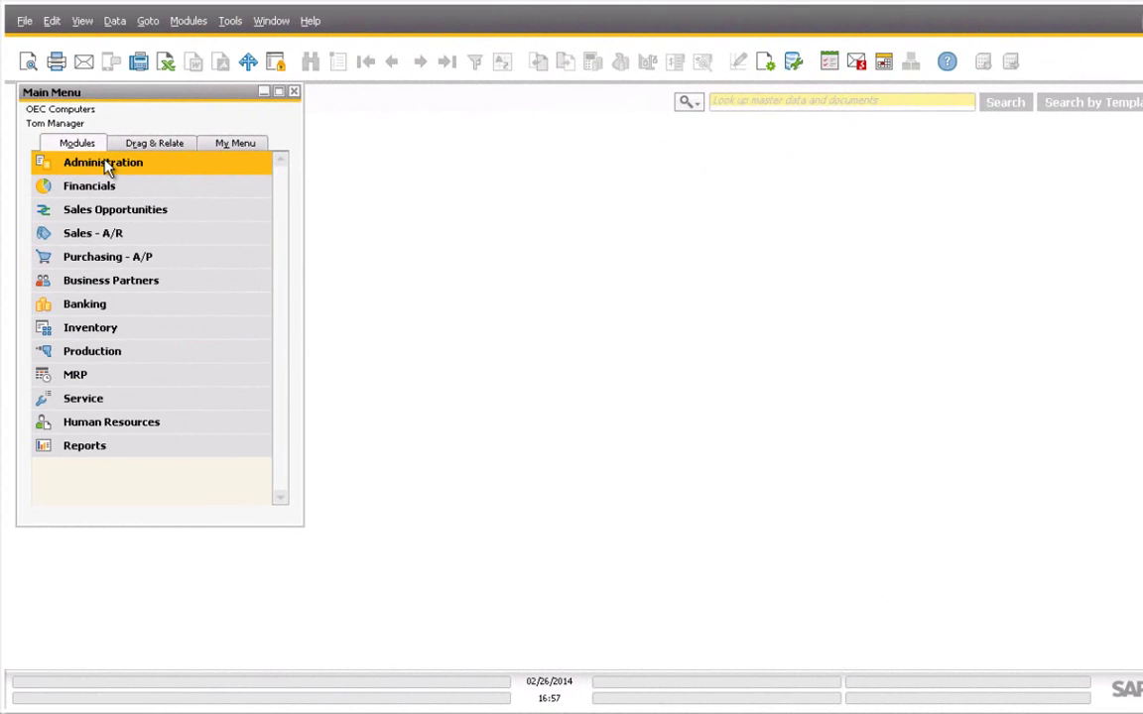
# Go through Administration > Setup > Banking > TWBS Credit Card Setup to Credit Card Configuration.
pyautogui.click(104, 163)
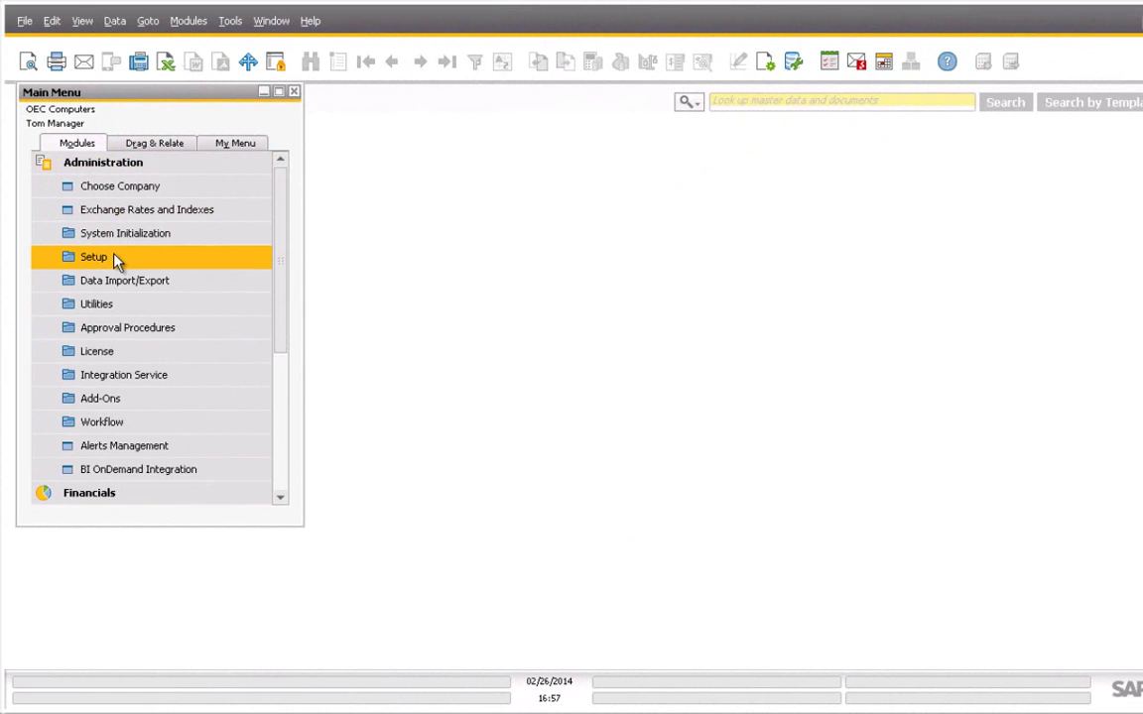
pyautogui.click(114, 257)
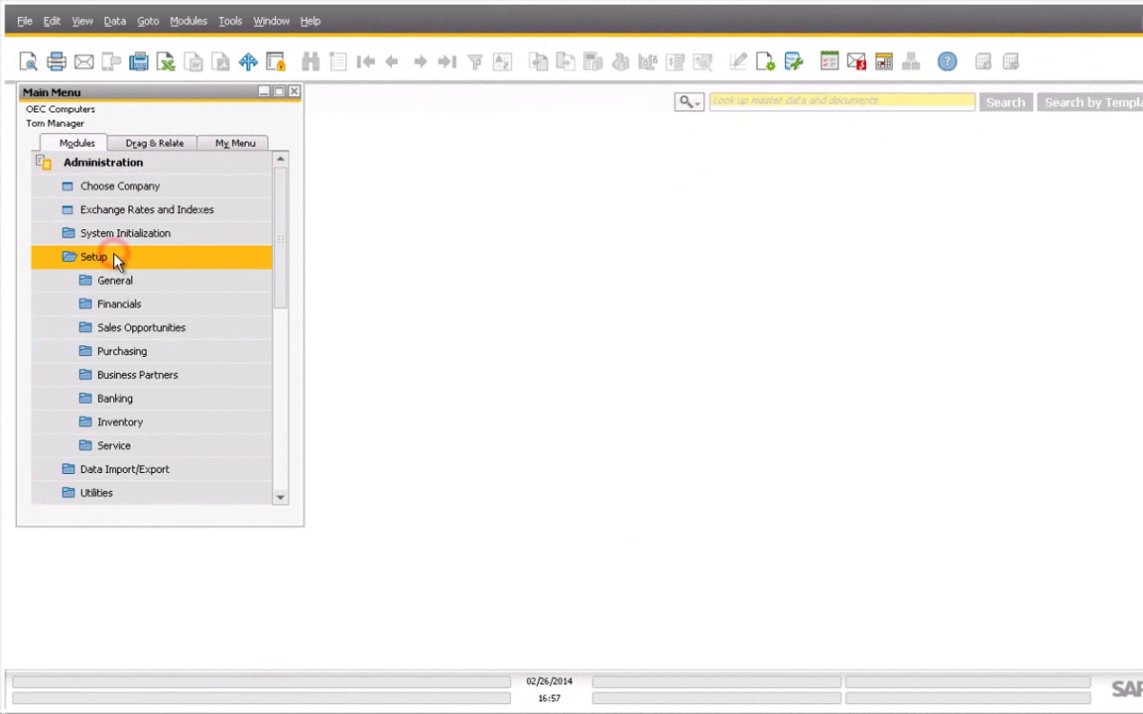
pyautogui.click(115, 399)
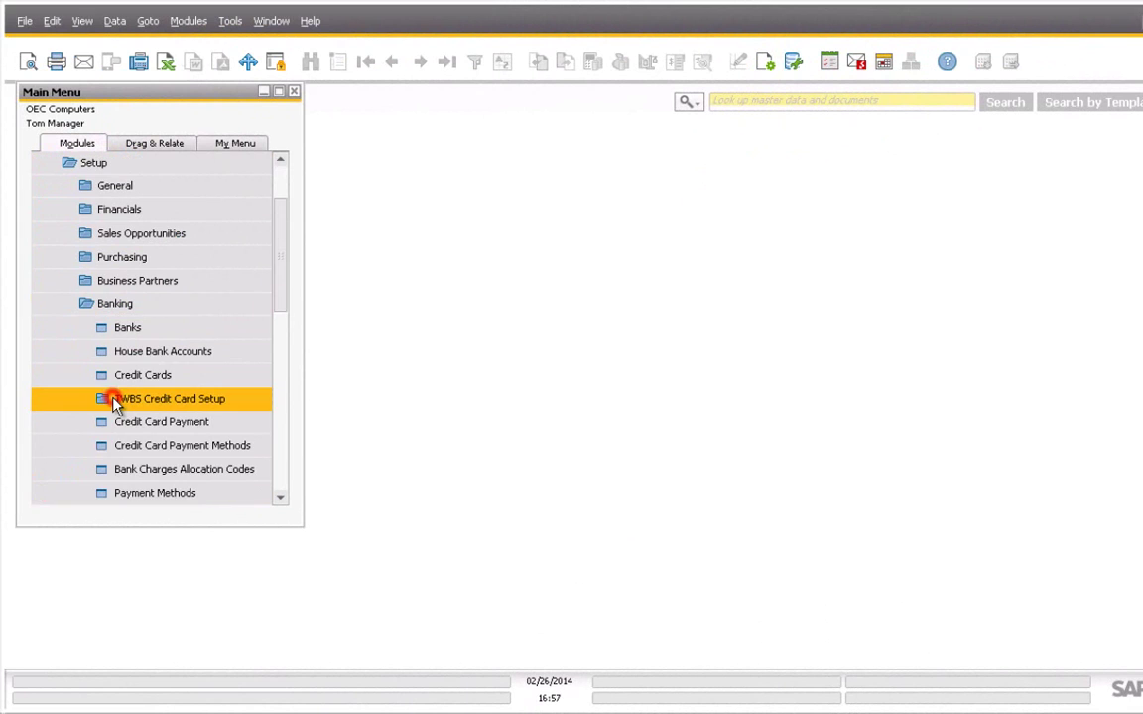
pyautogui.click(115, 399)
pyautogui.click(111, 428)
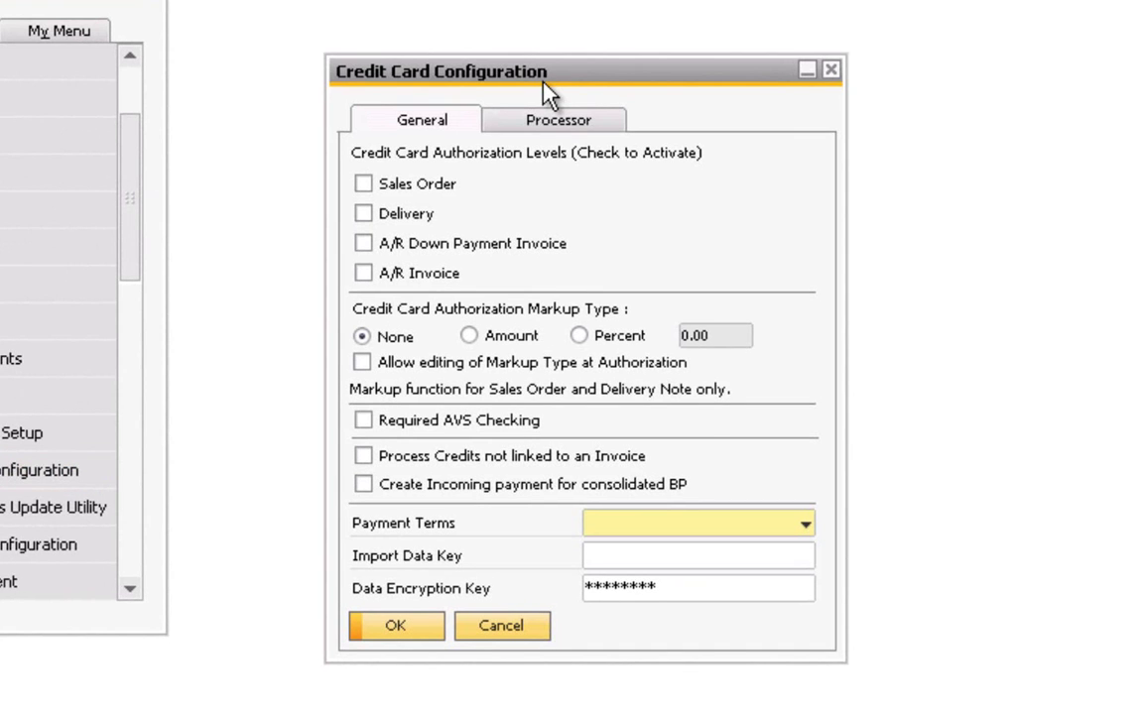
# Tick the Sales Order, Delivery, A/R Down Payment Invoice and A/R Invoice authorization checkboxes.
pyautogui.click(364, 183)
pyautogui.click(364, 213)
pyautogui.click(364, 243)
pyautogui.click(364, 272)
# Switch the markup type from Amount to Percent.
pyautogui.click(469, 335)
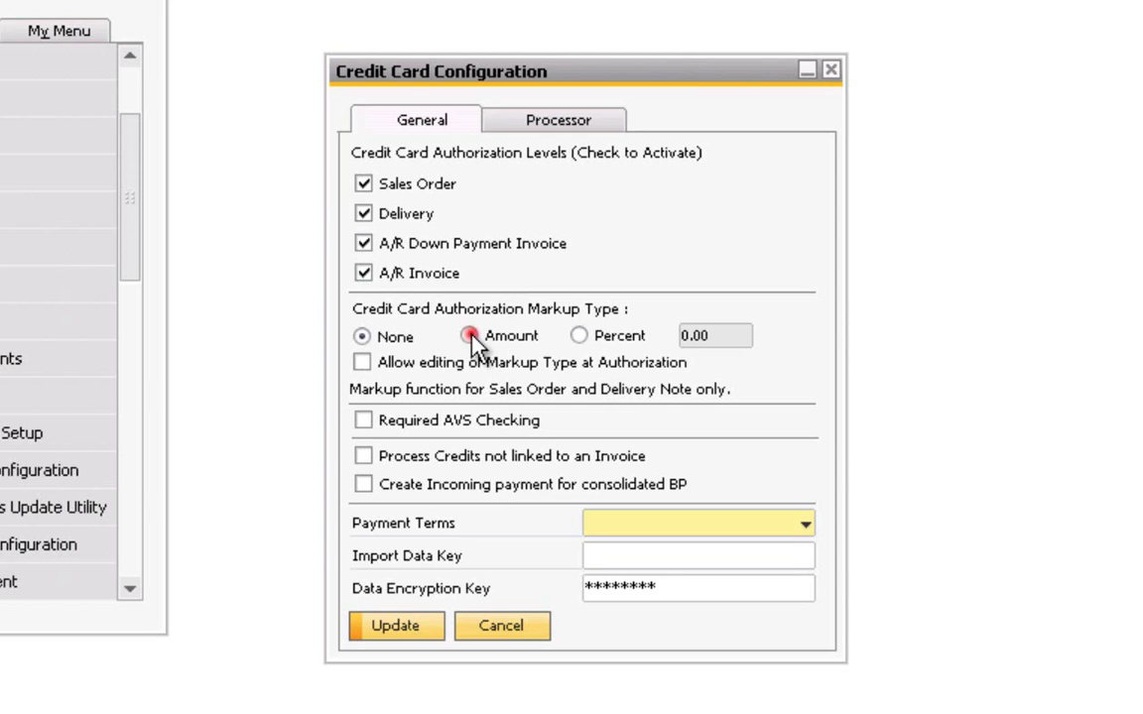
pyautogui.click(581, 335)
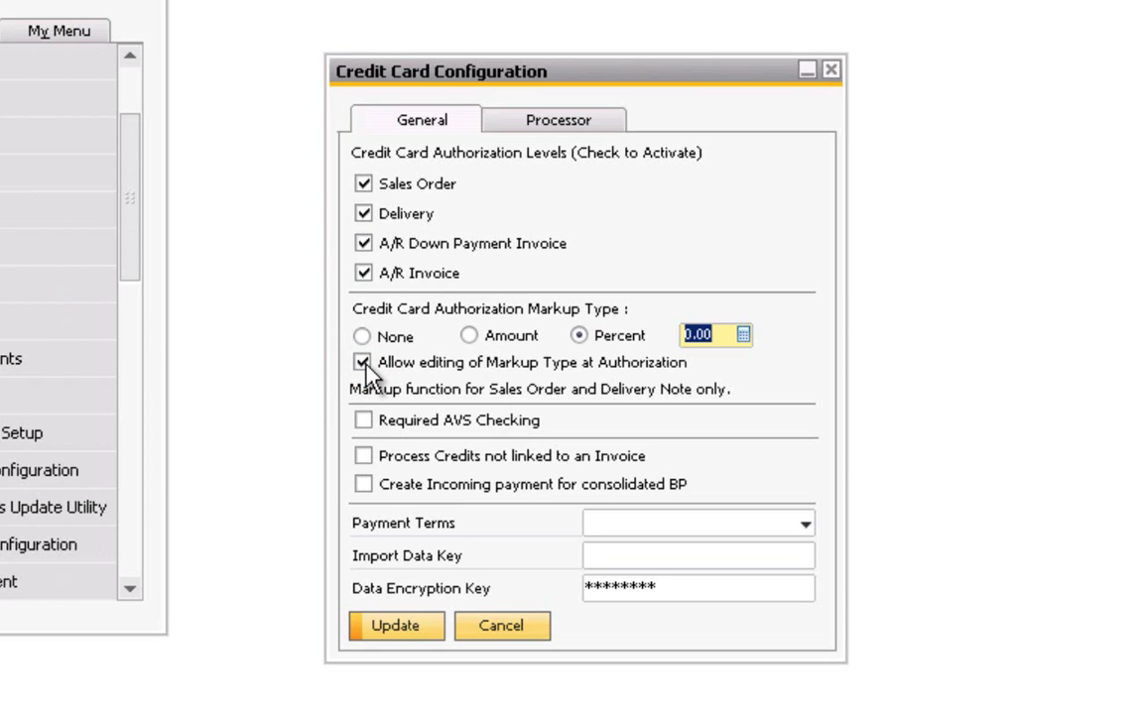
# Untick markup-type editing at authorization and set the markup type to None.
pyautogui.click(363, 363)
pyautogui.click(361, 338)
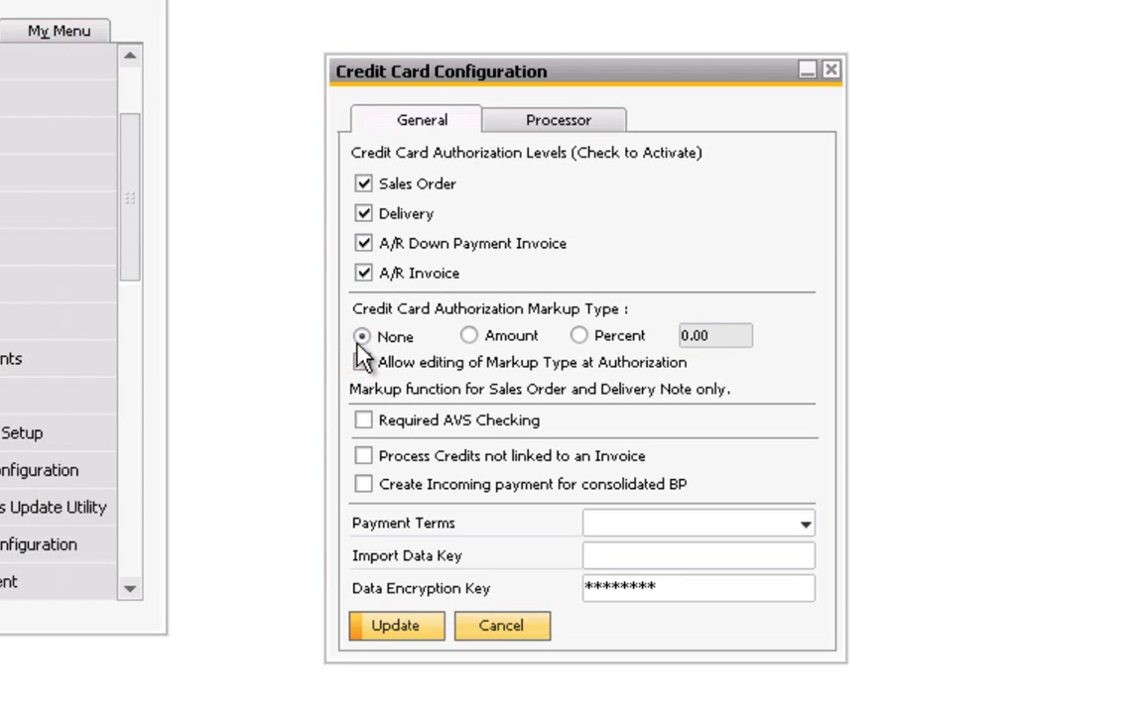